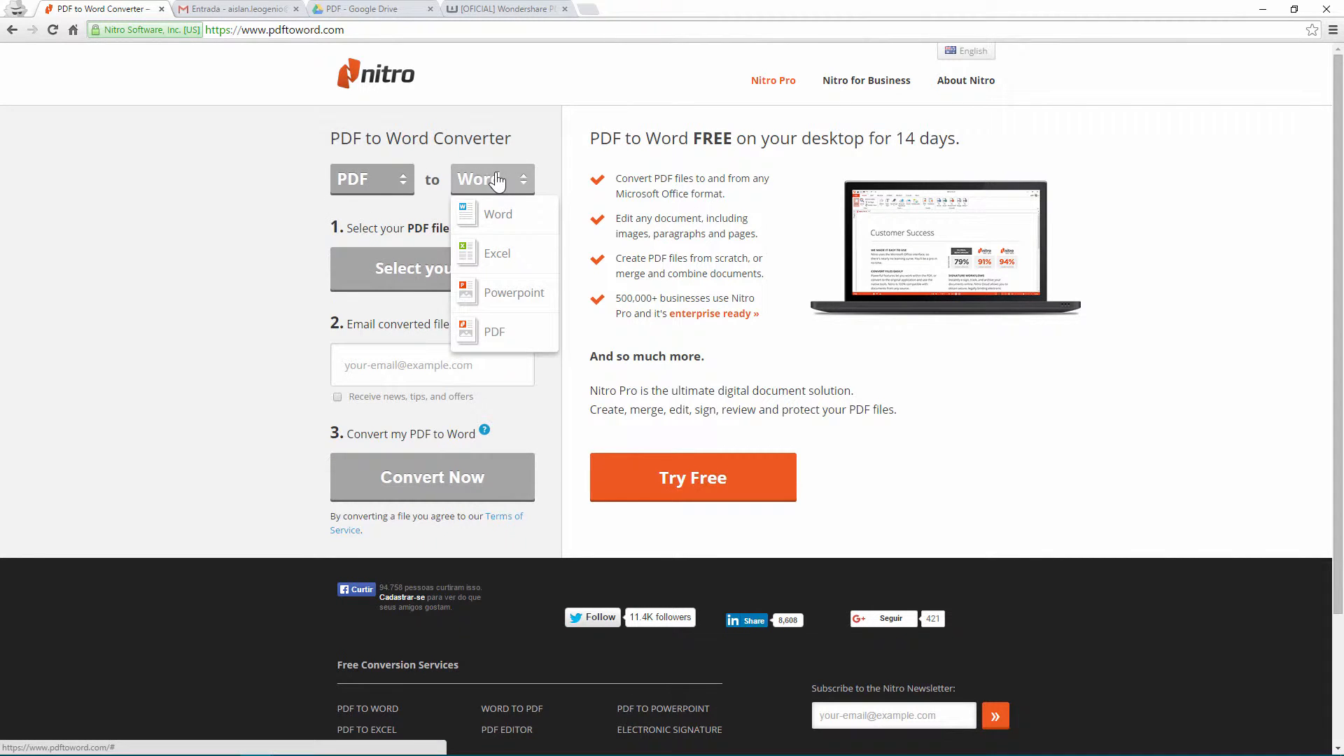
Select the CoroDrill® 870 PDF file for conversion to Word and fill in the recipient's e-mail address
left_click(415, 270)
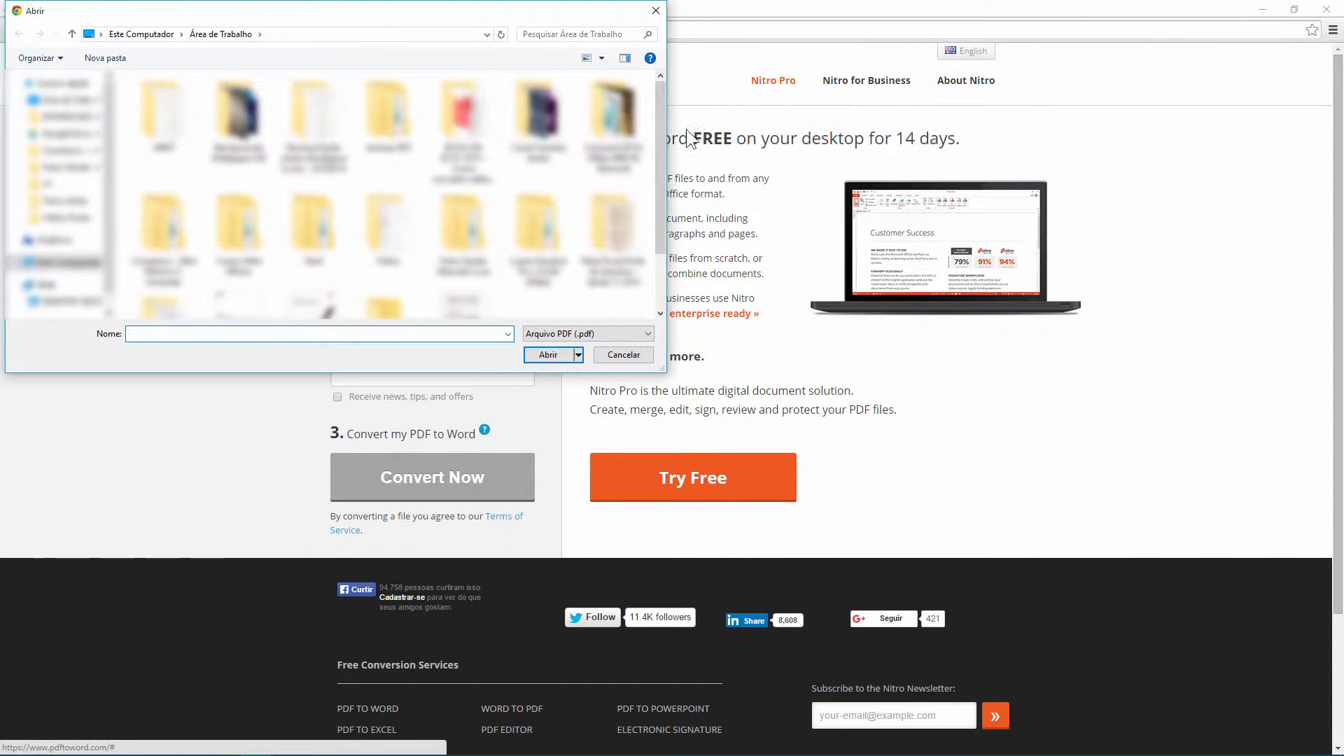
double_click(333, 302)
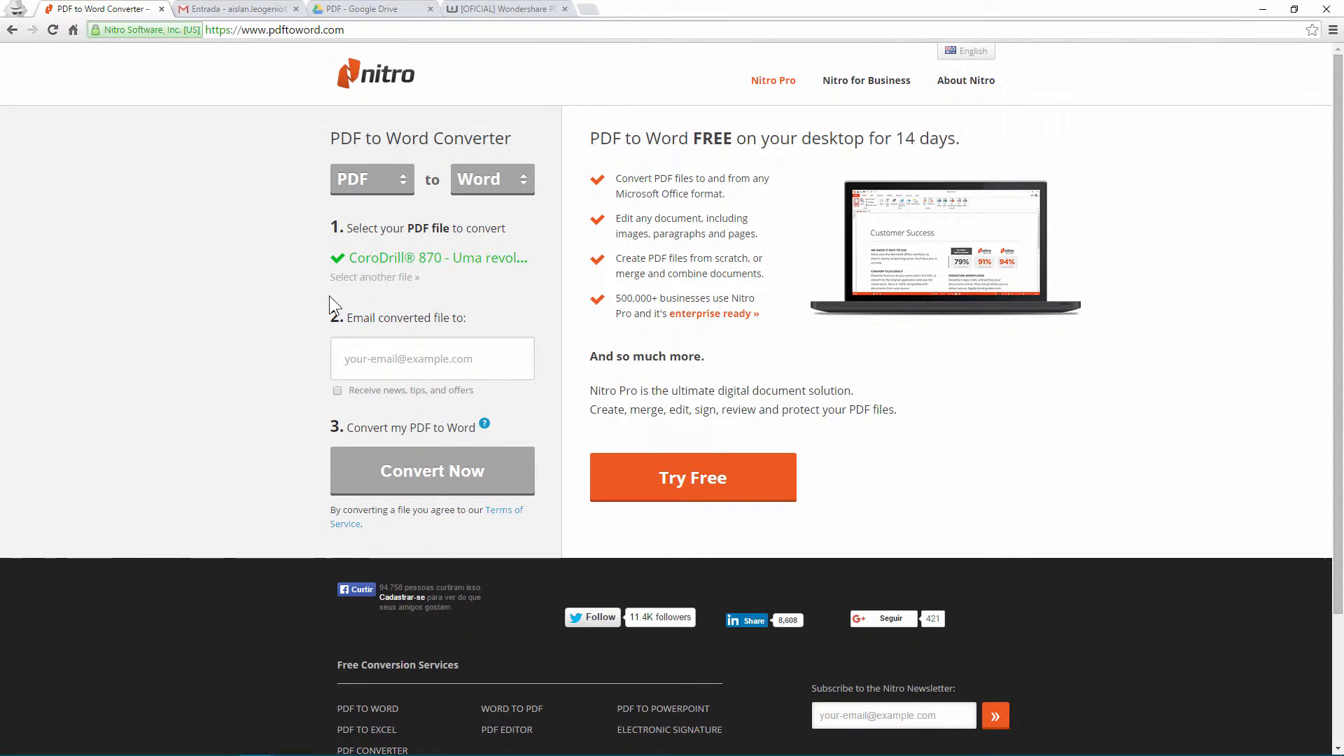
left_click(399, 358)
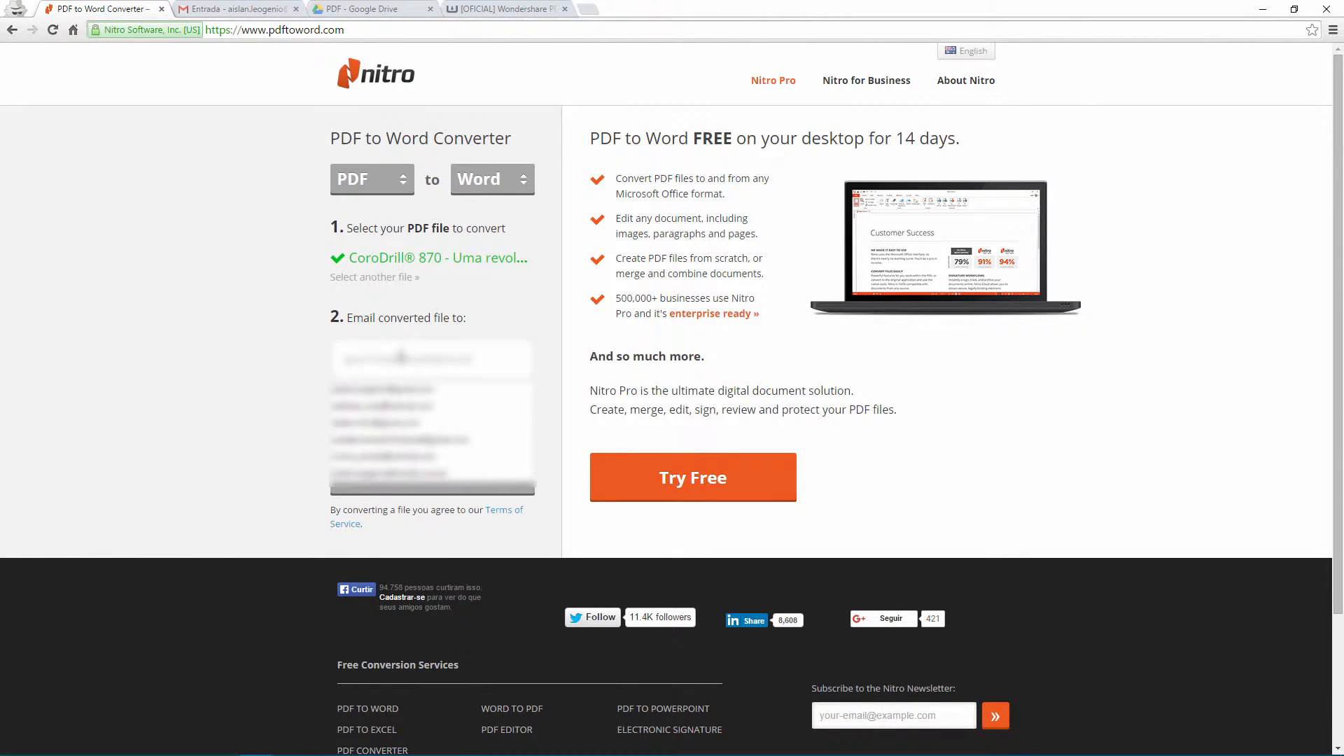
type("aisla")
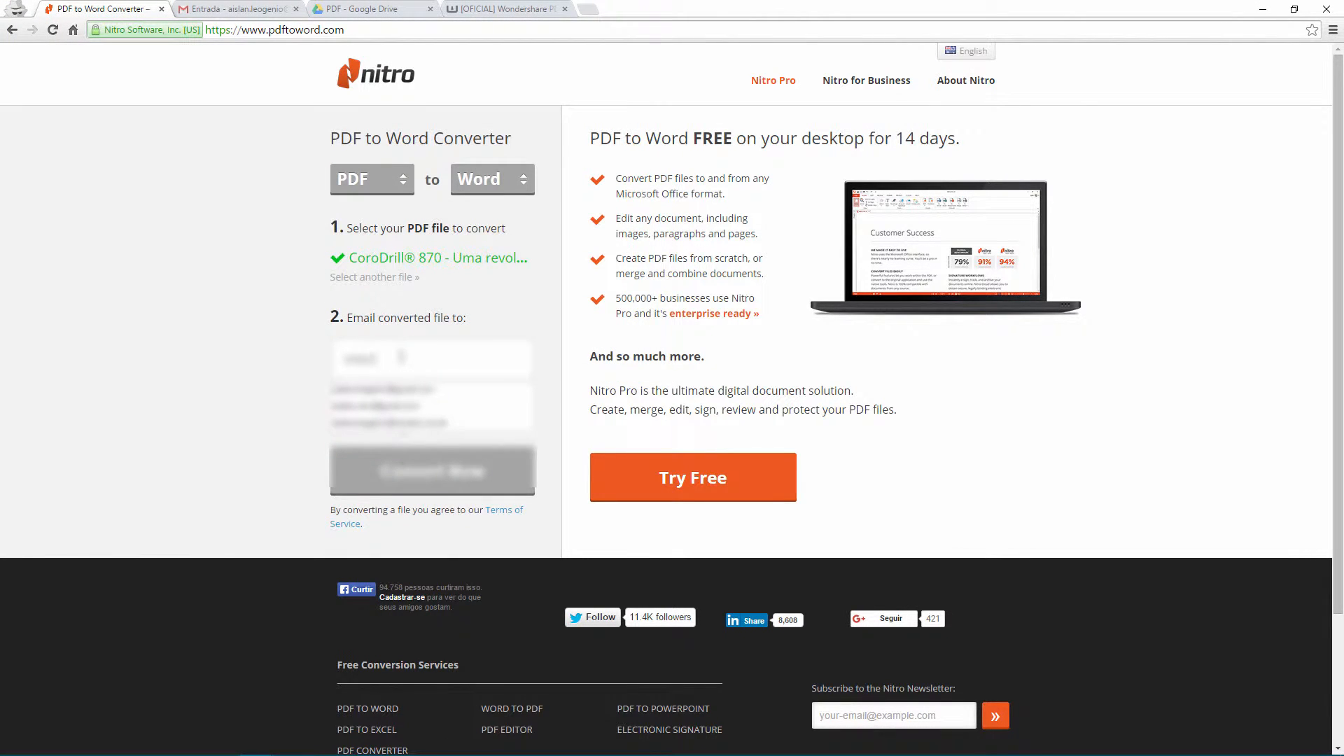
key("Down")
key("Return")
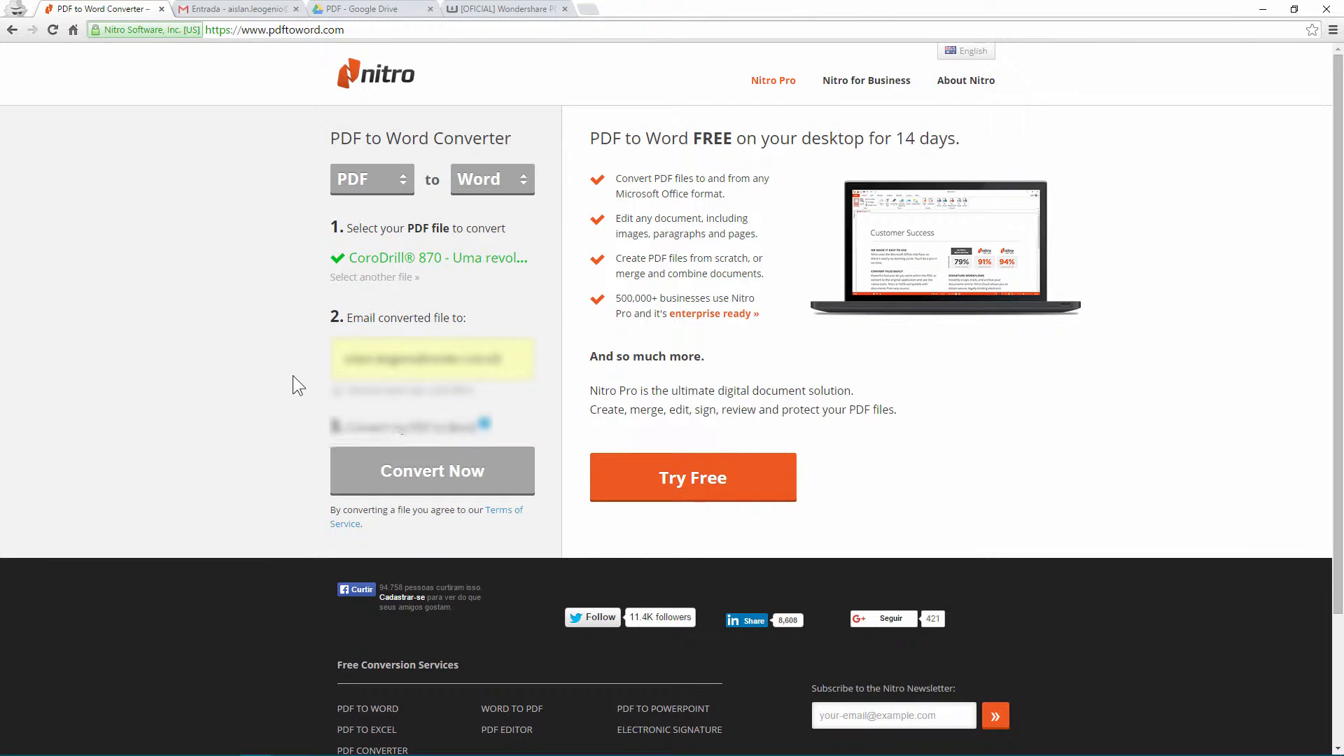
Convert the PDF to Word and dismiss the success message
left_click(489, 476)
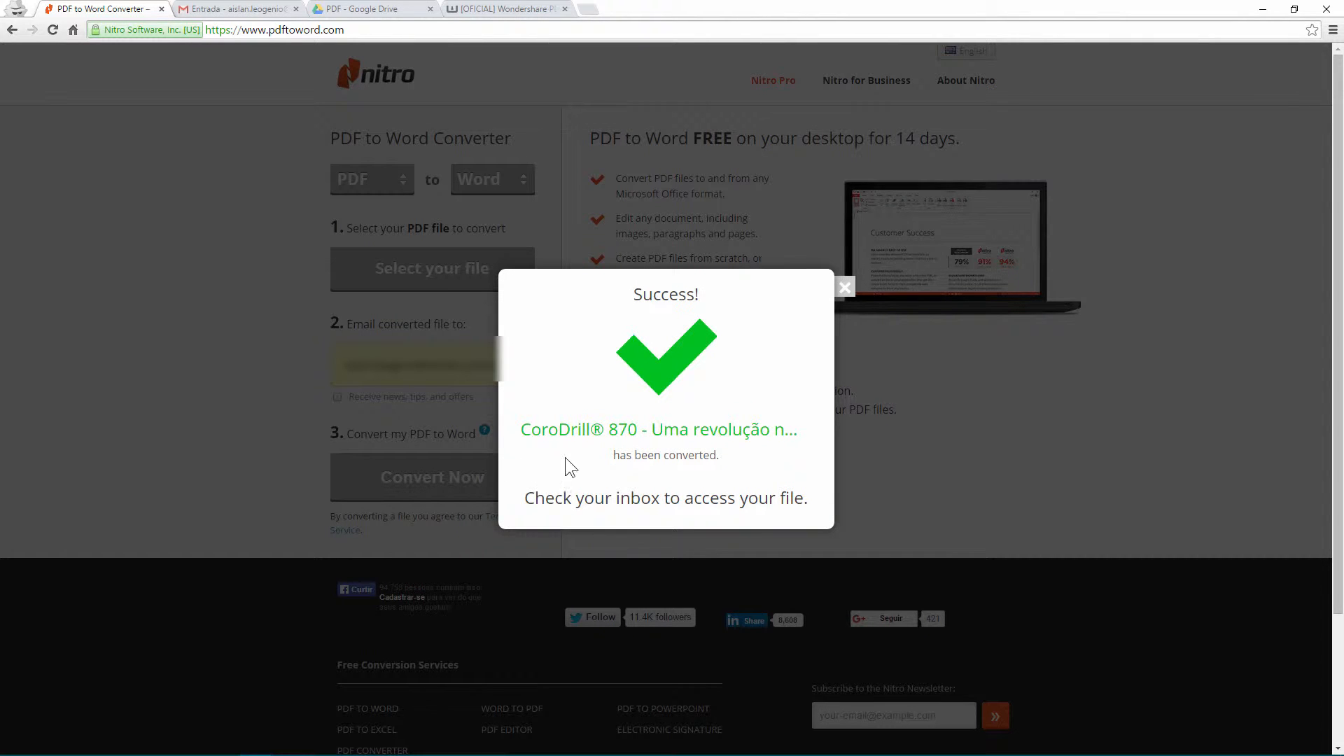
left_click_drag(529, 499, 811, 497)
left_click(844, 291)
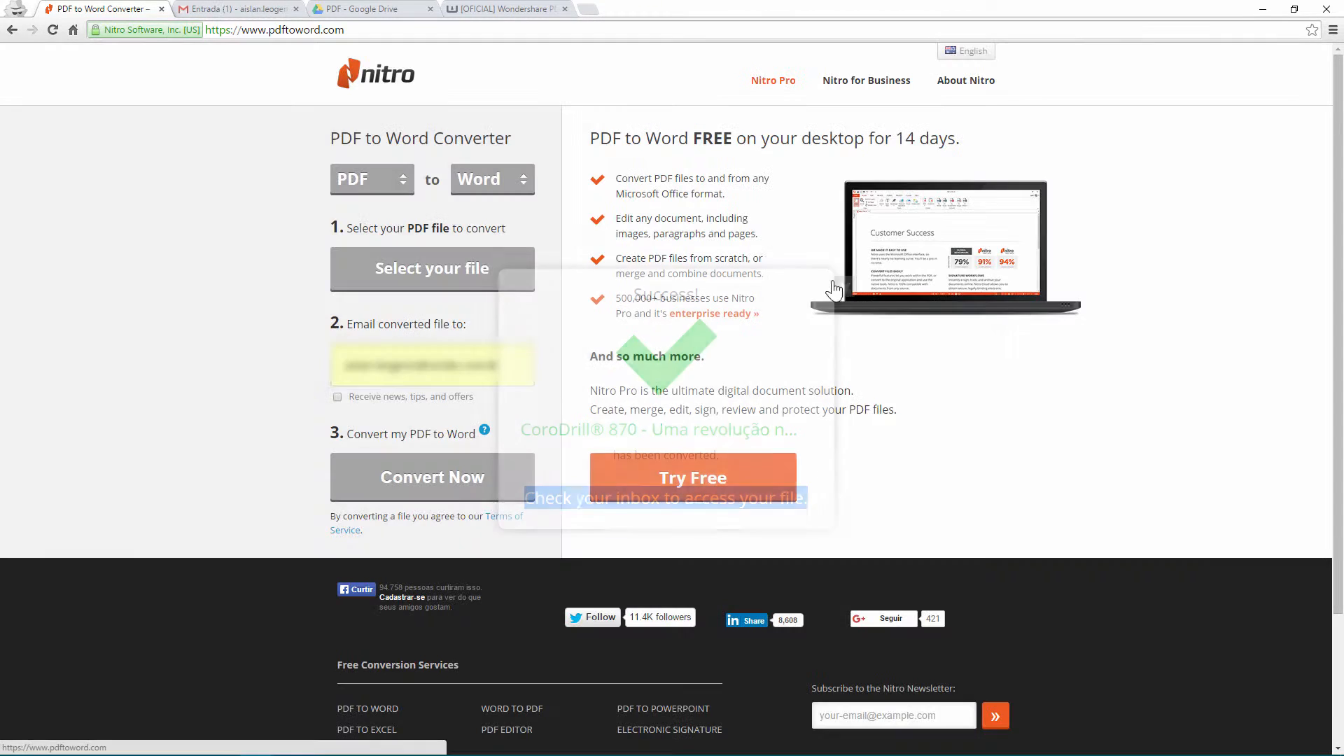
Get the converted file from Nitro's e-mail in Gmail and save it to the desktop as a .docx under the suggested name
left_click(286, 10)
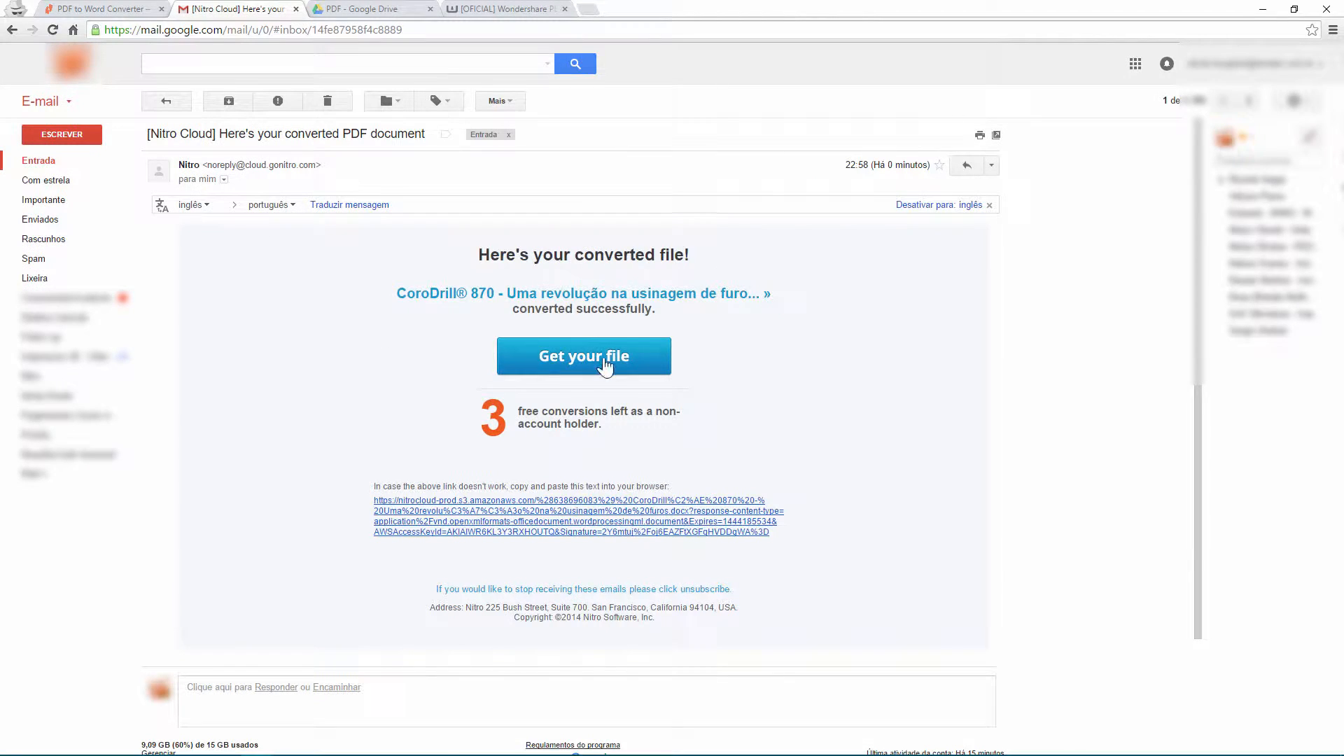
left_click(651, 360)
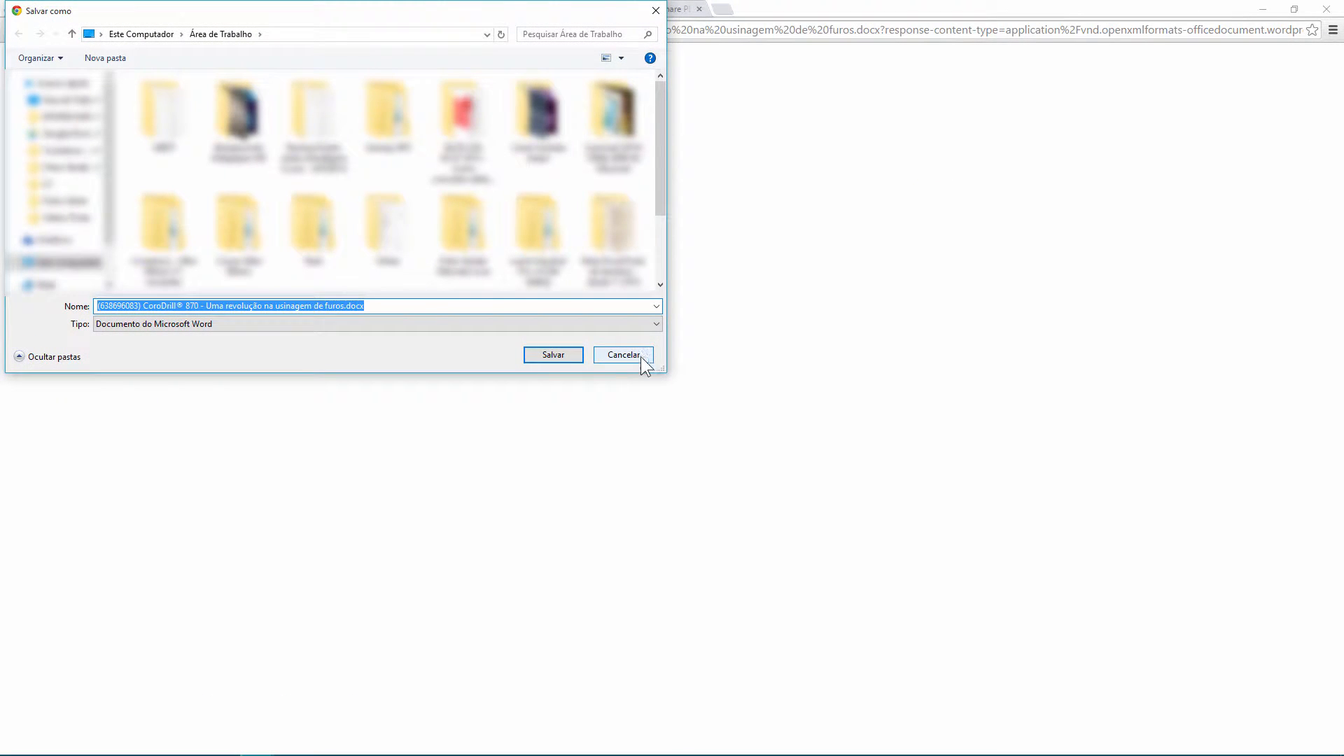
left_click(376, 306)
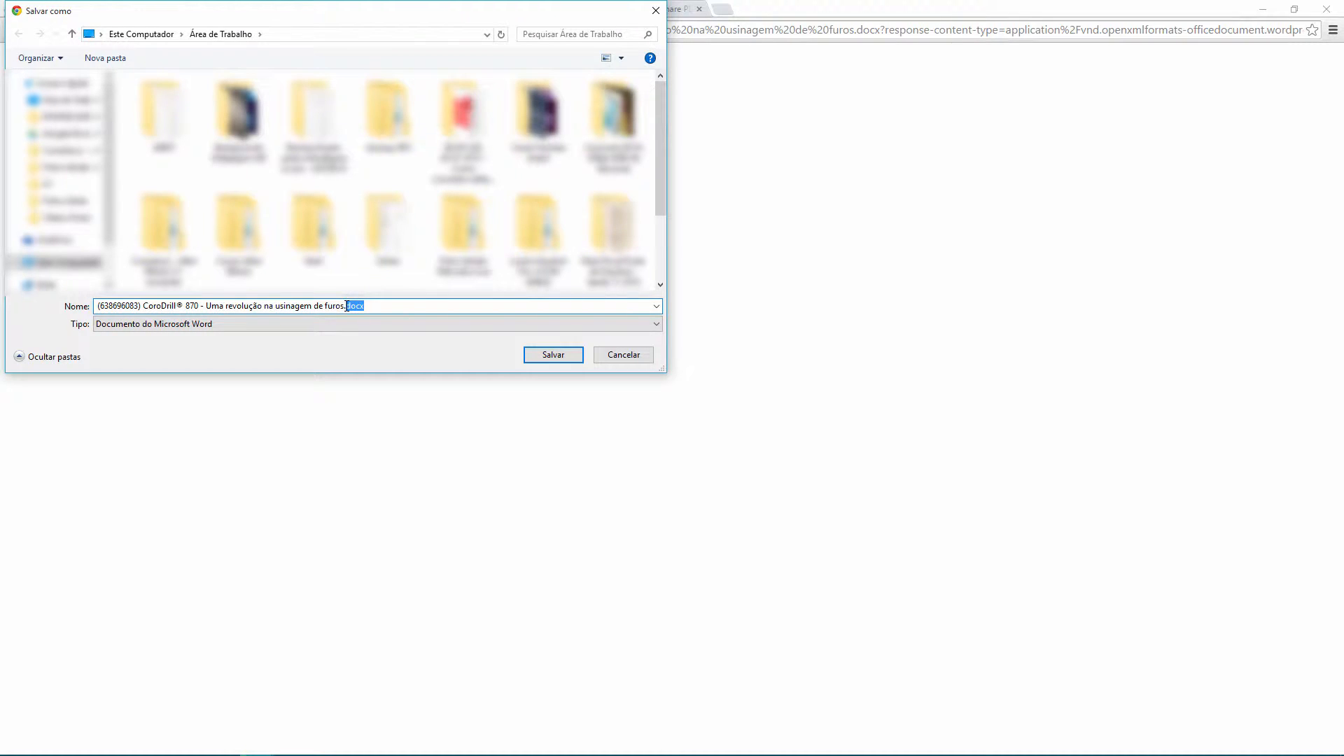
left_click(566, 358)
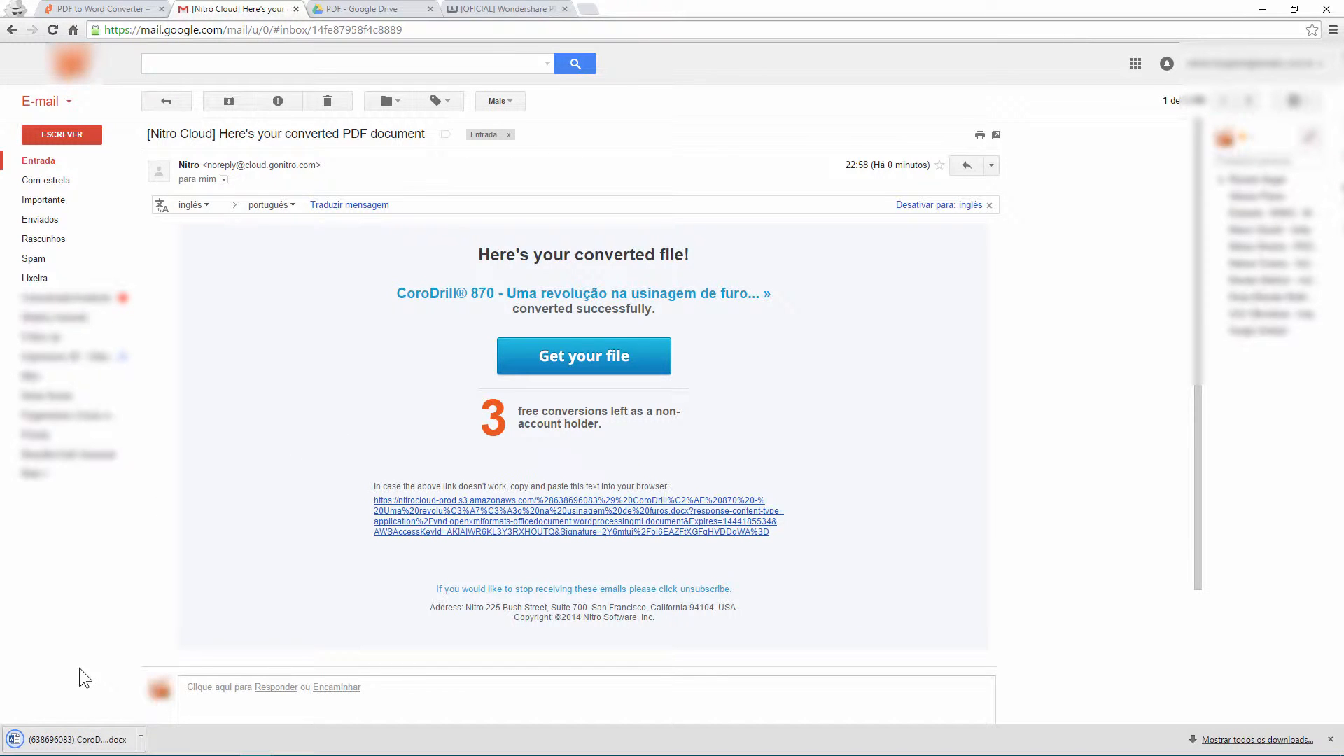
Open the downloaded .docx in Word and enable editing
left_click(84, 739)
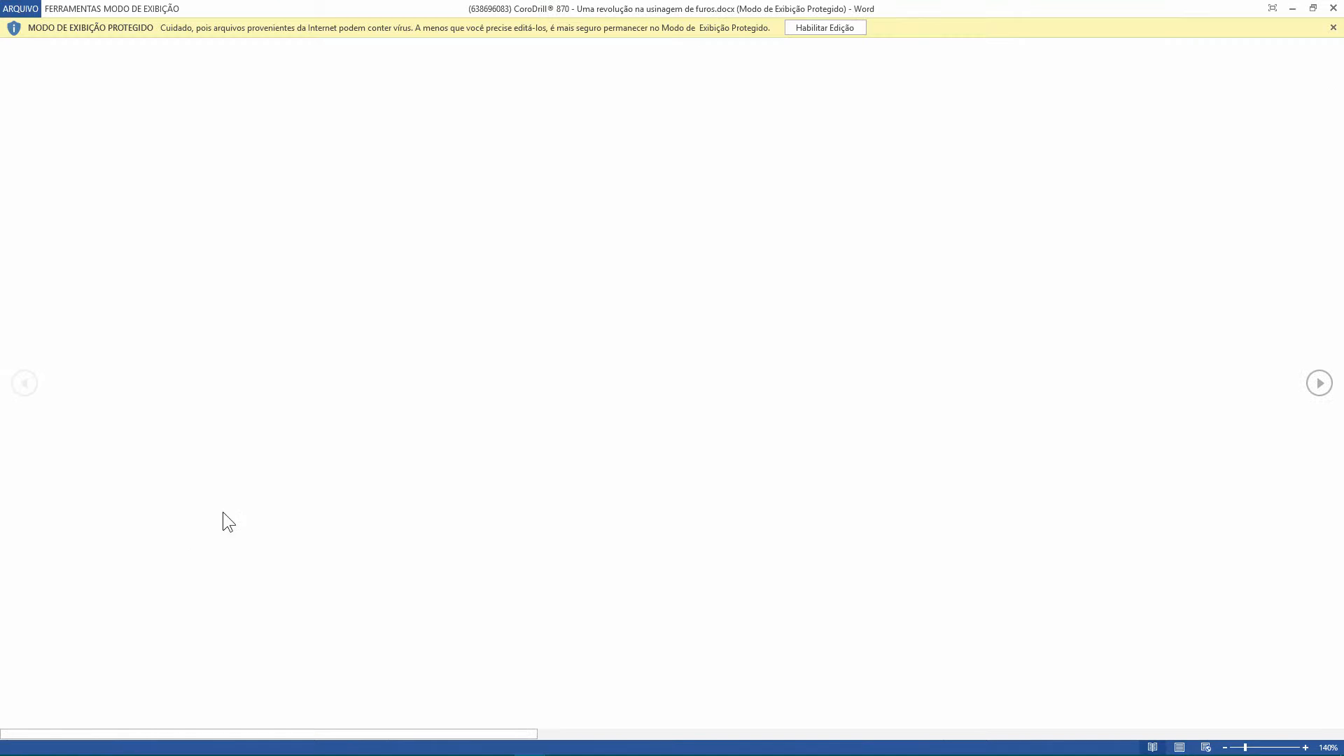
left_click(826, 28)
Examine the converted document through its last page, checking whether its text and images can be selected individually
scroll(446, 336, "down", 5)
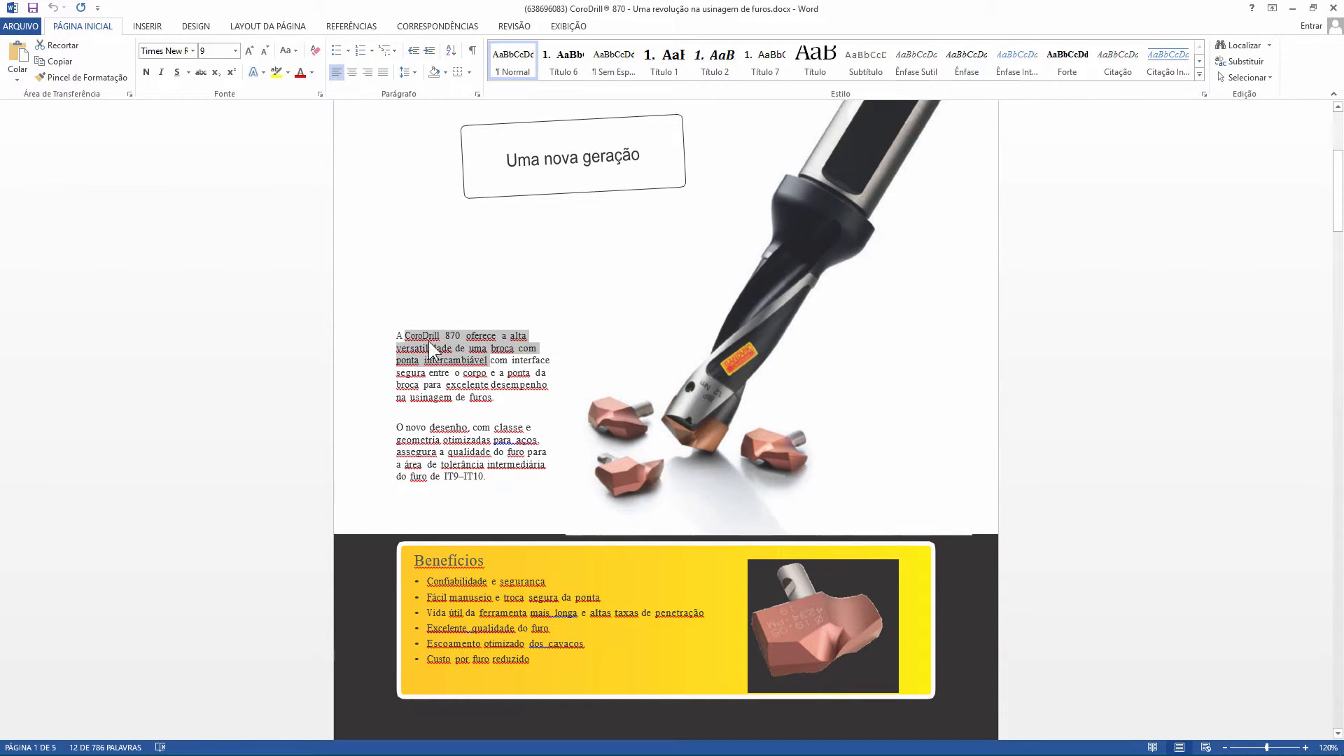
left_click_drag(406, 336, 495, 398)
left_click(476, 384)
scroll(475, 378, "up", 5)
scroll(770, 252, "down", 15)
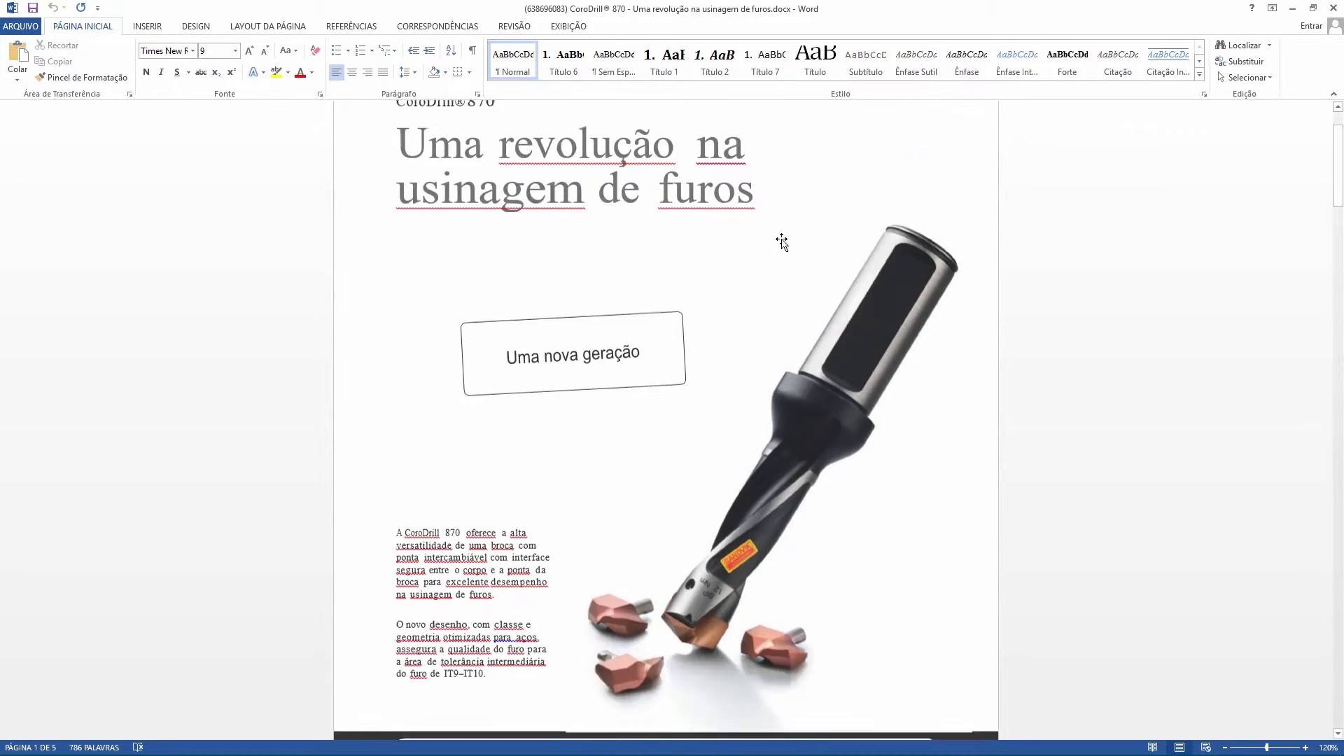
left_click(875, 140)
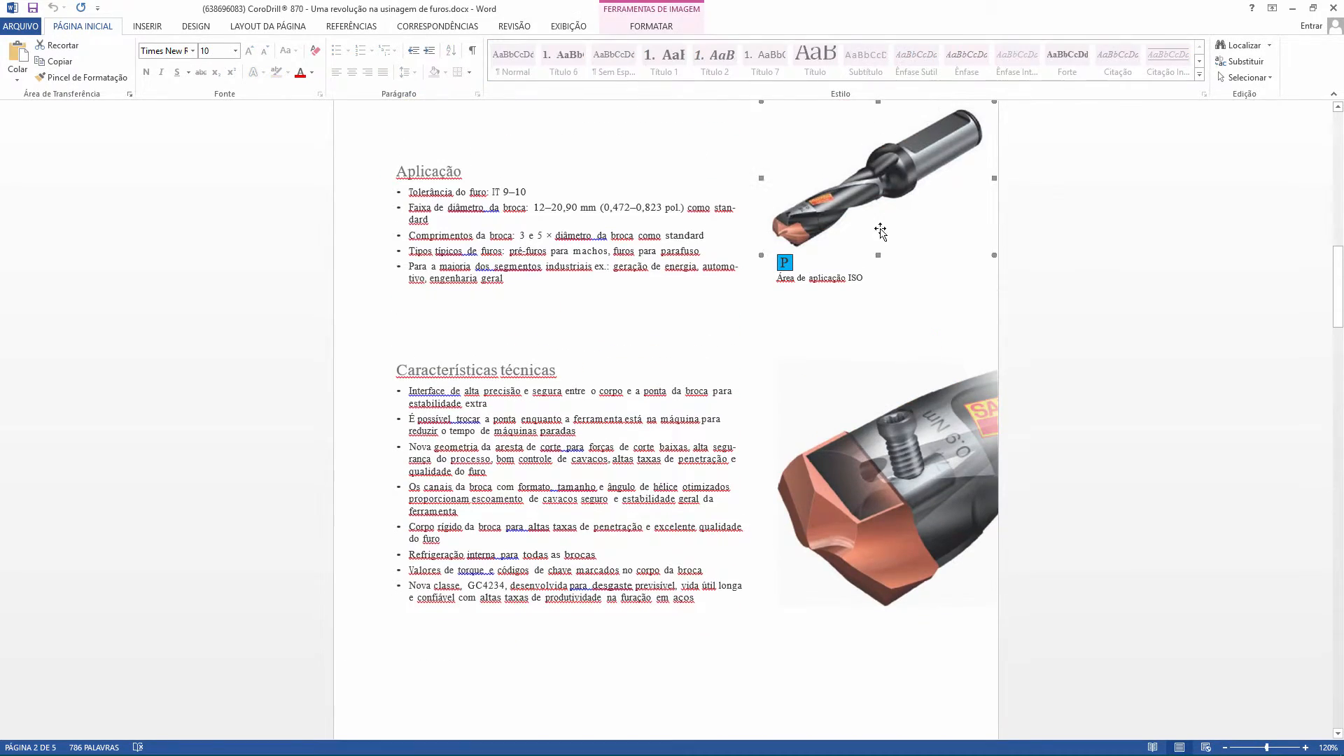
left_click(824, 281)
scroll(641, 280, "down", 12)
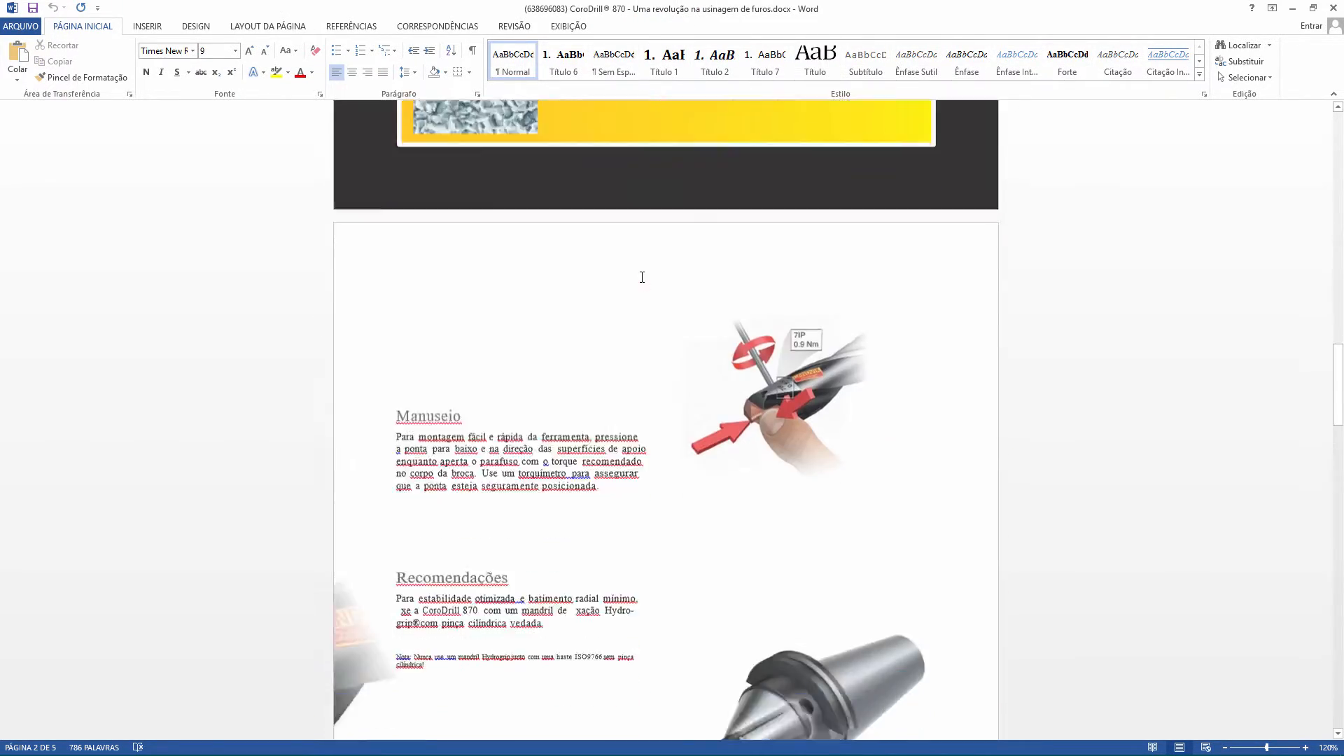
scroll(642, 280, "down", 20)
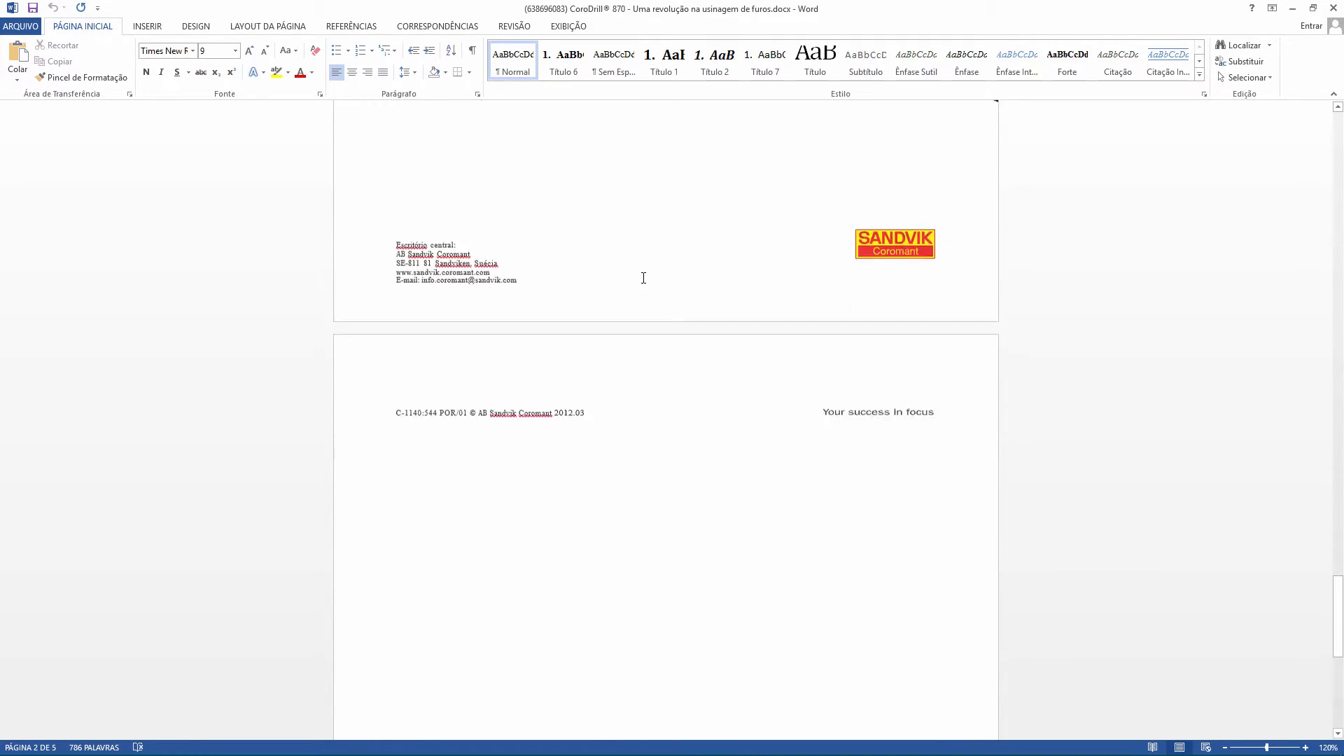
scroll(644, 278, "down", 8)
left_click_drag(1338, 606, 1337, 143)
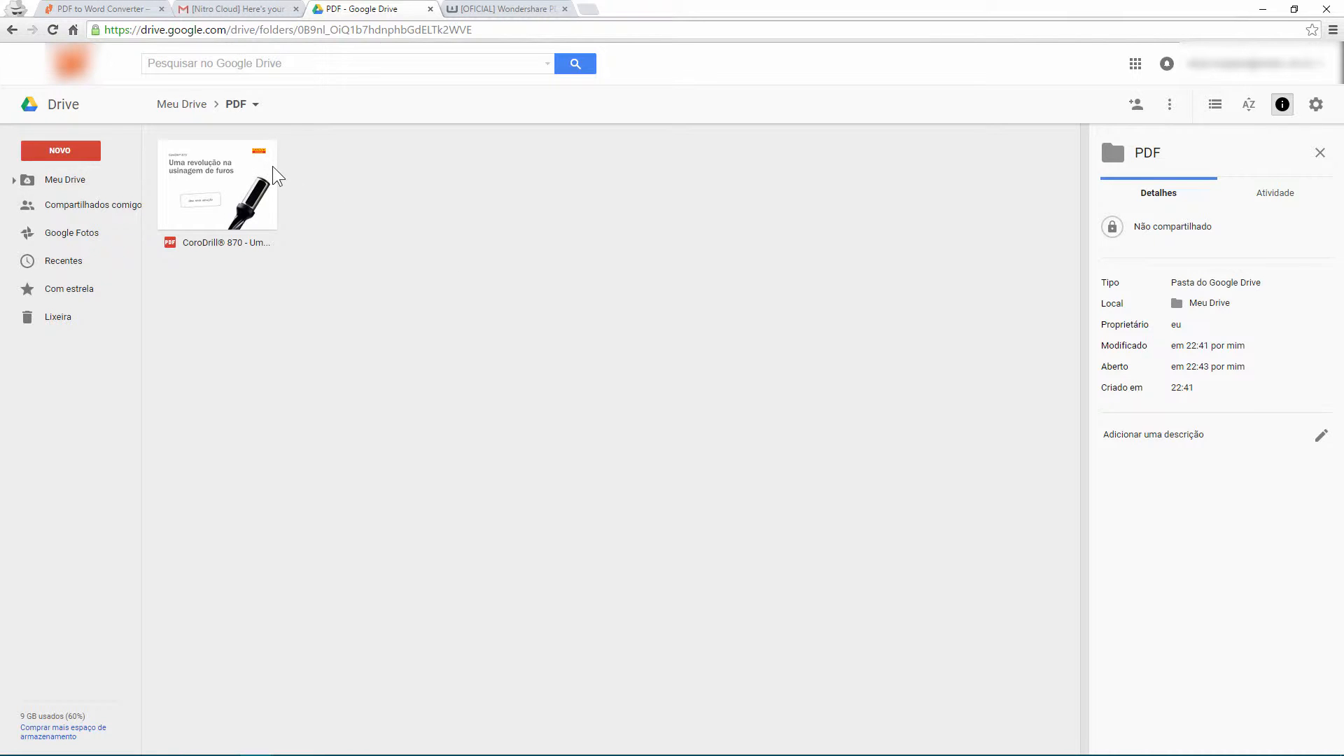
Open the CoroDrill® 870 PDF from the Google Drive PDF folder with Google Docs
right_click(253, 175)
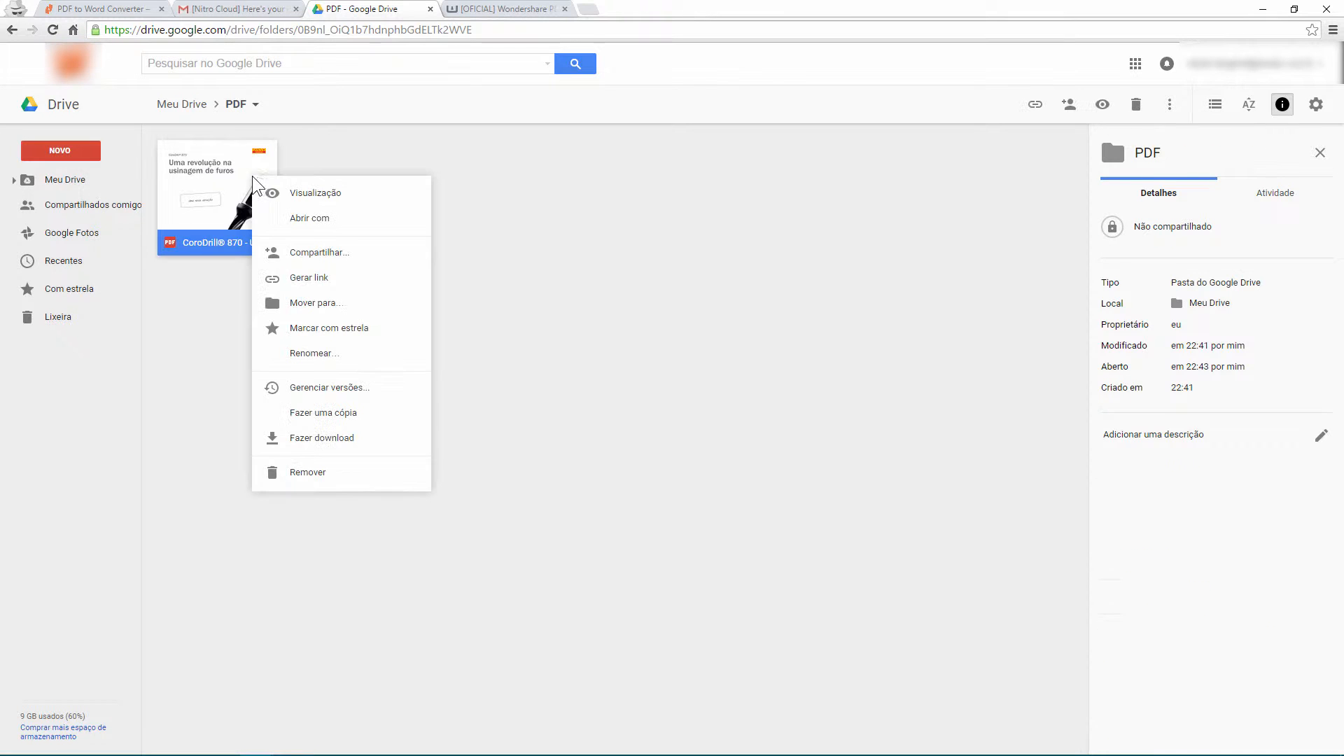
mouse_move(324, 219)
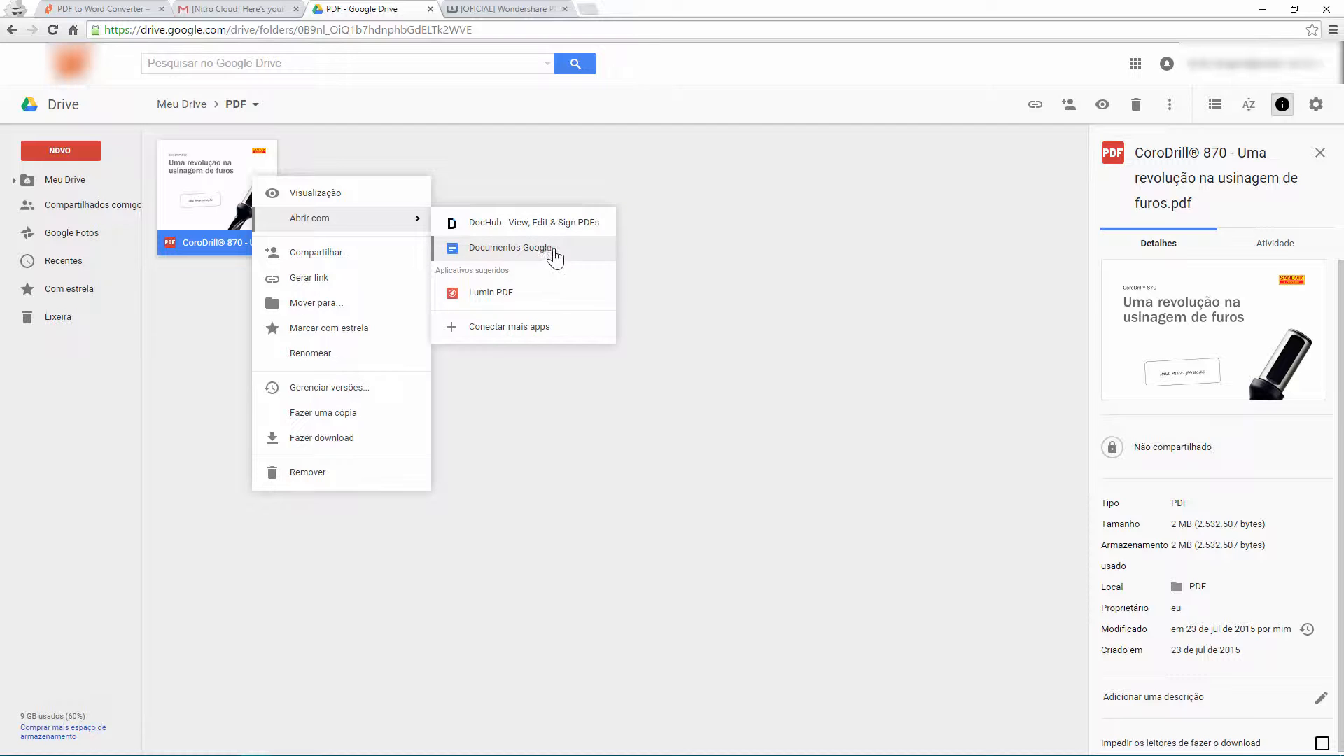
left_click(577, 258)
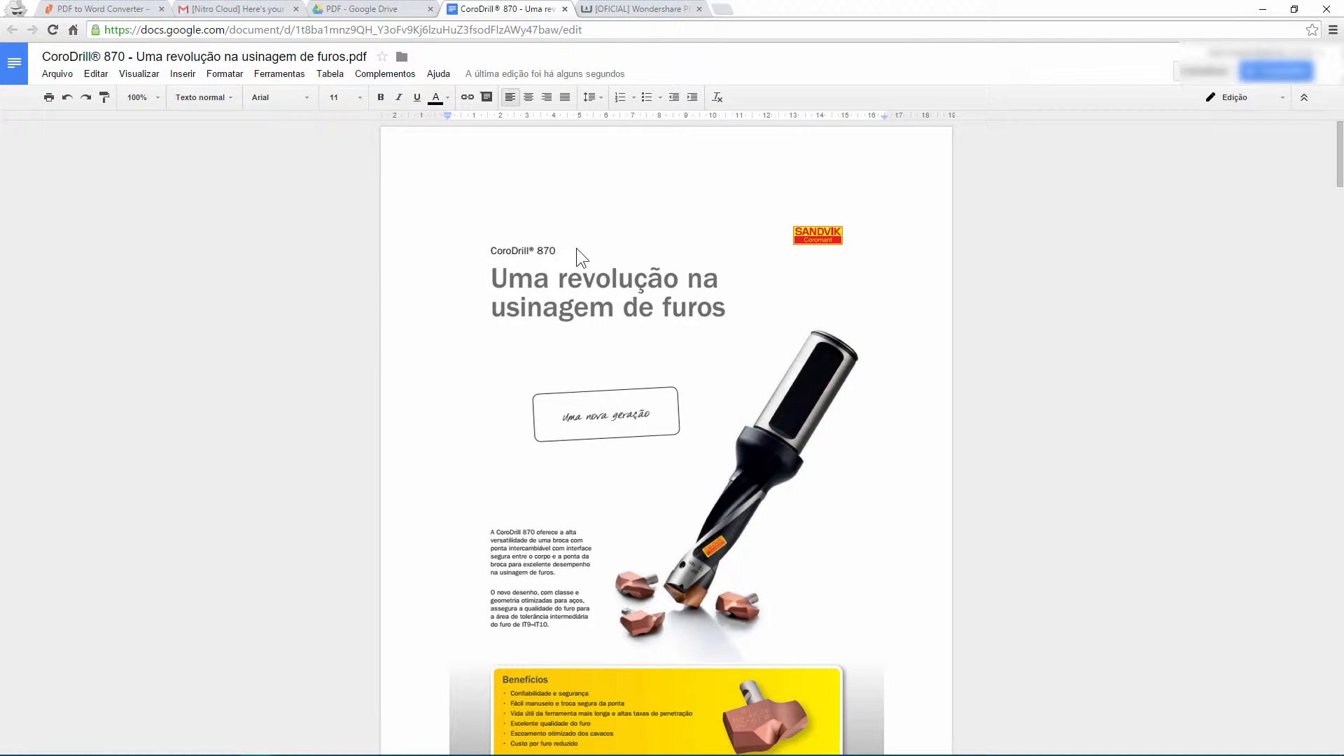
Examine how Google Docs converted the brochure, checking the page images and the extracted text on the following pages
left_click(546, 287)
scroll(546, 287, "down", 1)
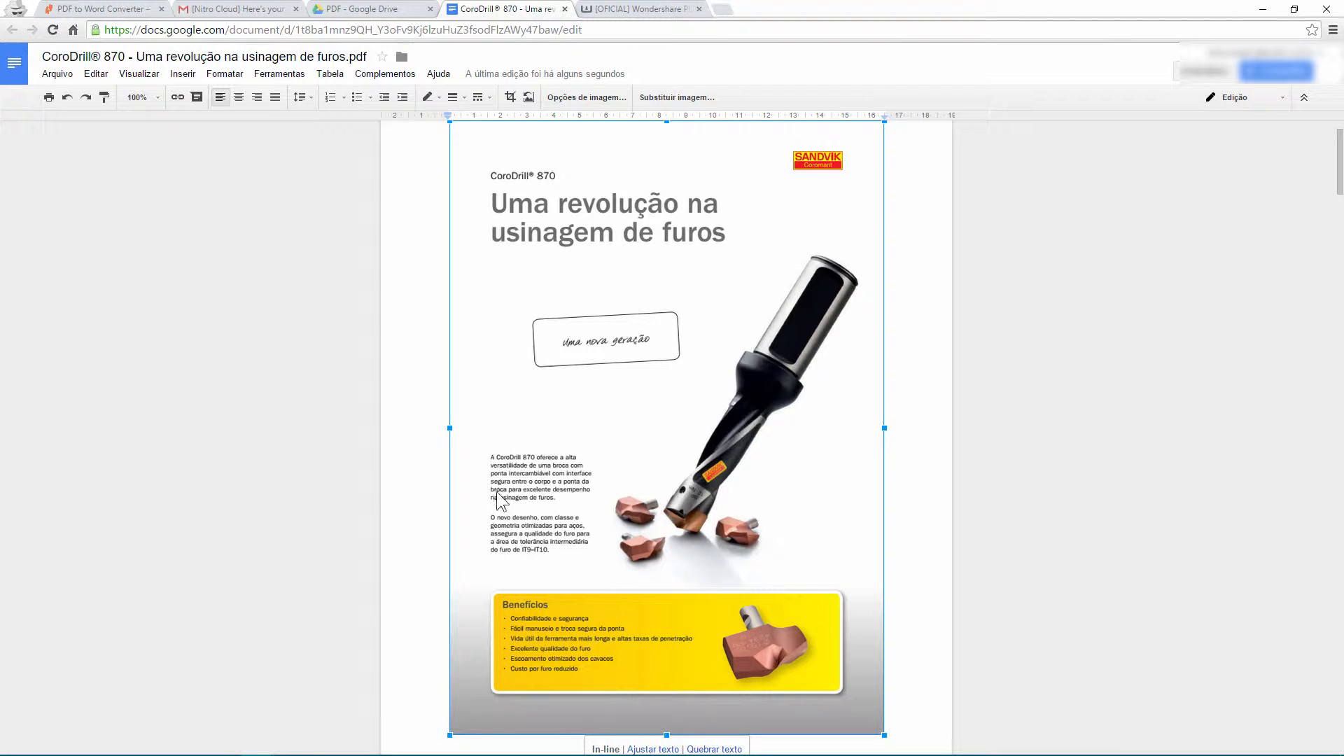
scroll(570, 520, "down", 8)
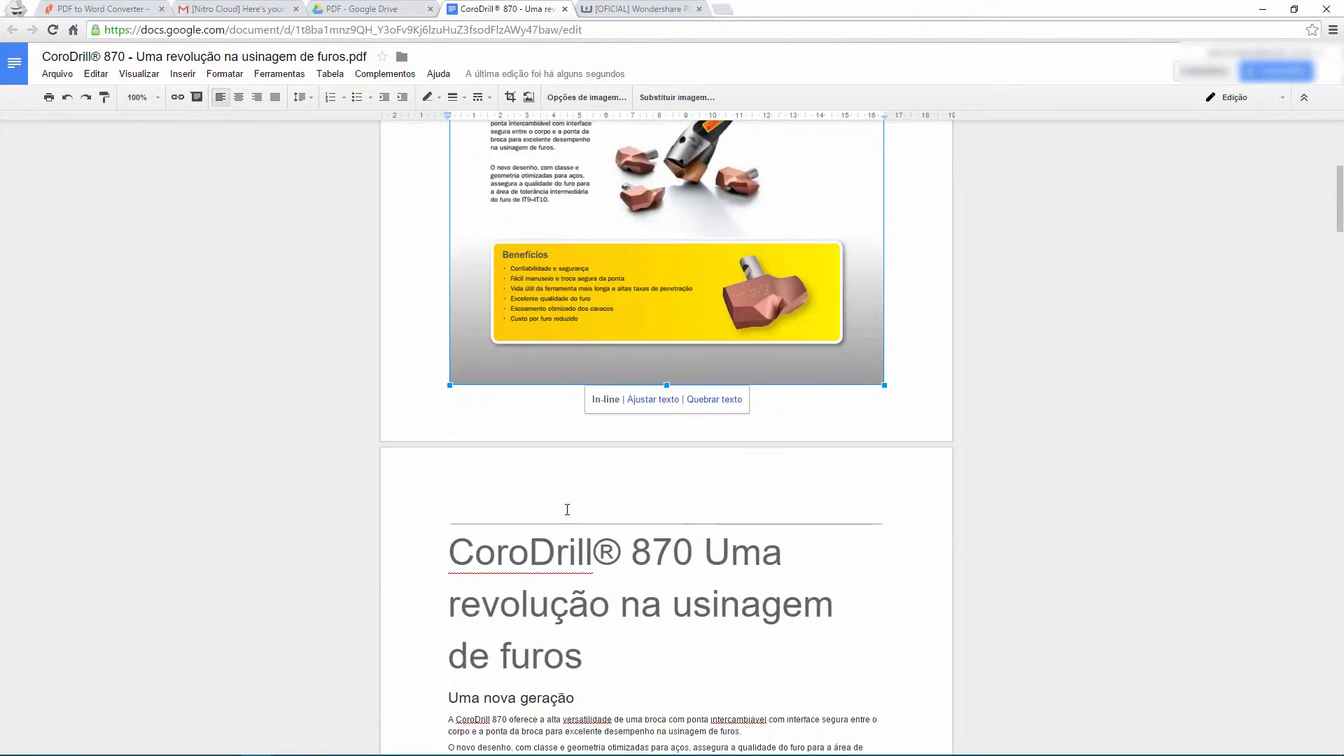
left_click_drag(502, 452, 526, 457)
left_click_drag(509, 521, 555, 548)
scroll(555, 547, "down", 11)
scroll(549, 456, "down", 3)
left_click(558, 481)
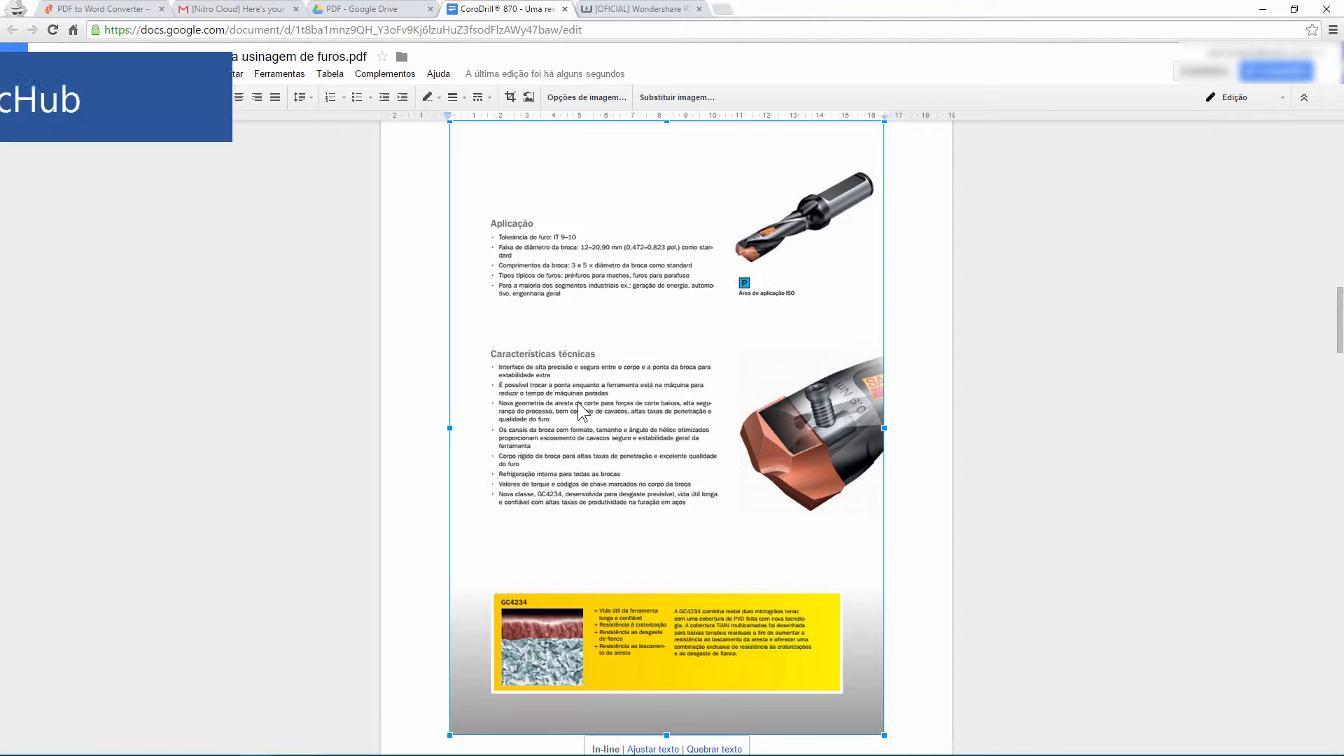
scroll(578, 406, "up", 15)
scroll(577, 402, "up", 5)
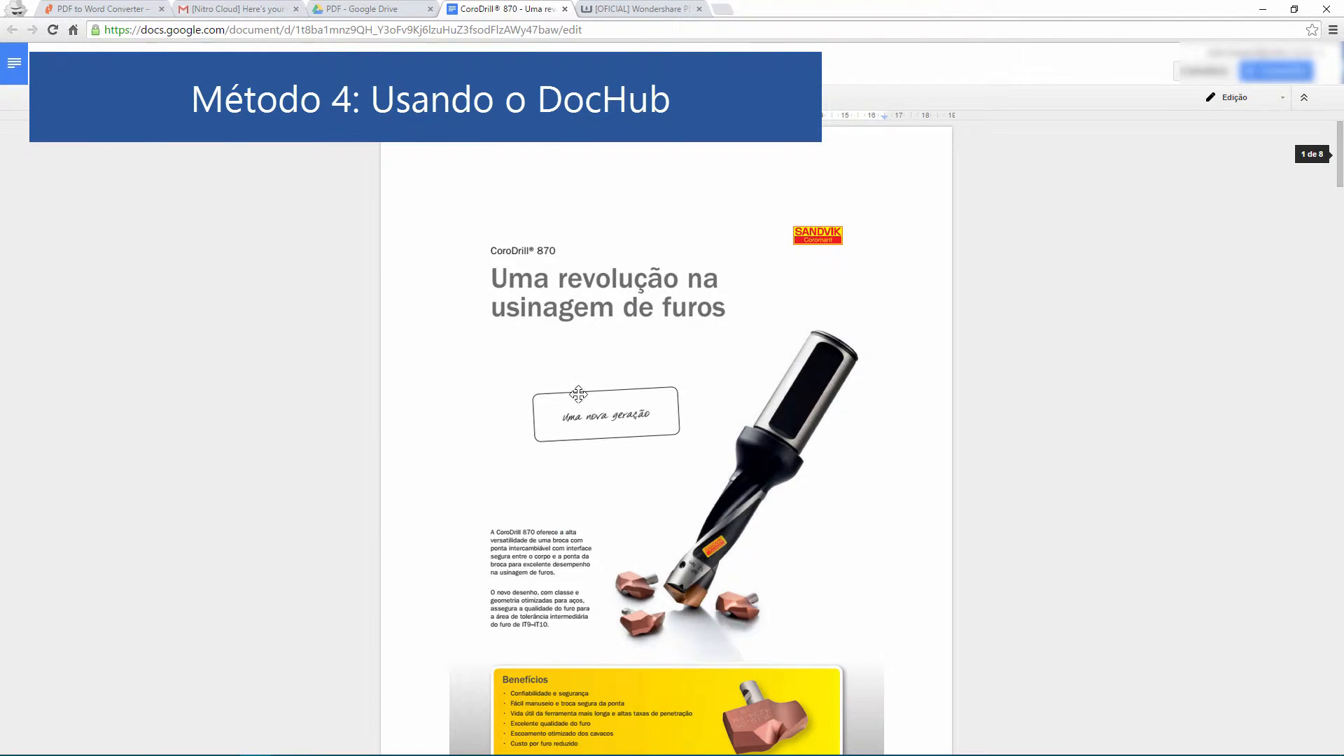
Return to the Google Drive PDF folder and open the CoroDrill® 870 PDF with DocHub
left_click(360, 10)
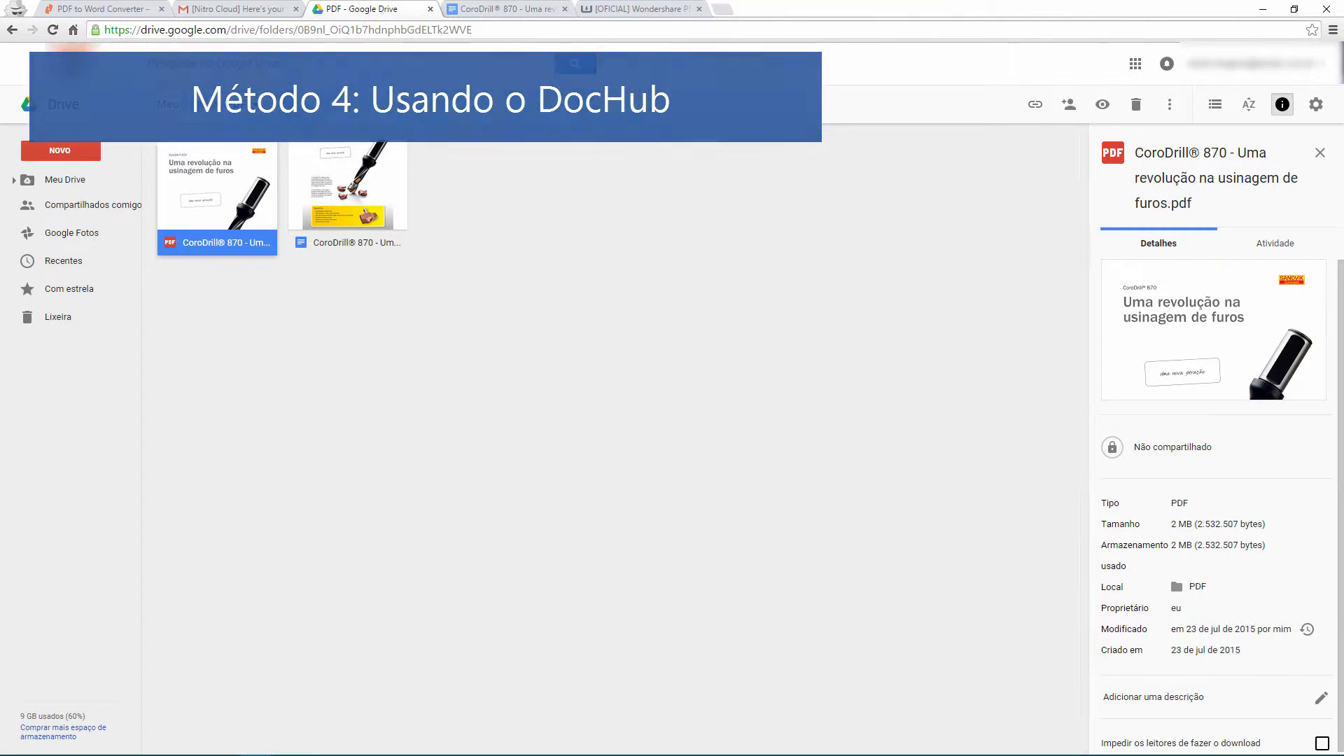
right_click(216, 169)
mouse_move(240, 213)
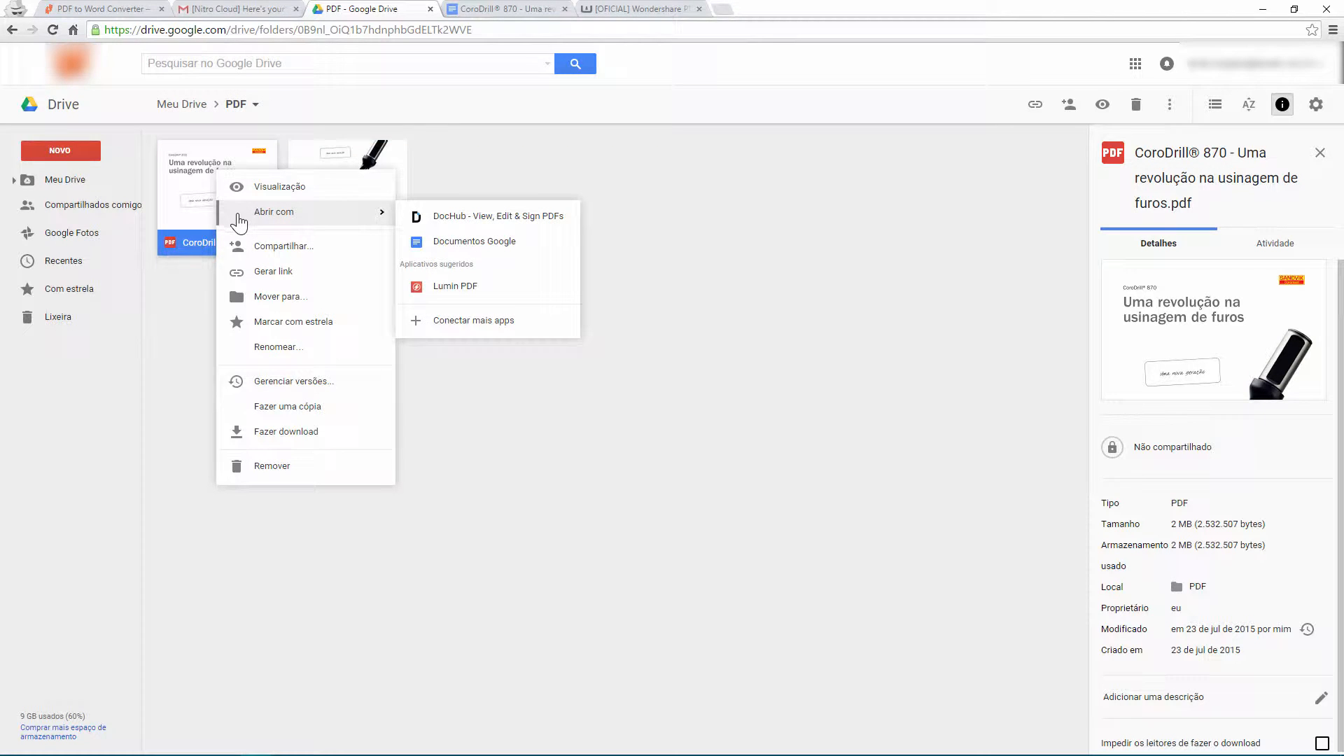
left_click(536, 222)
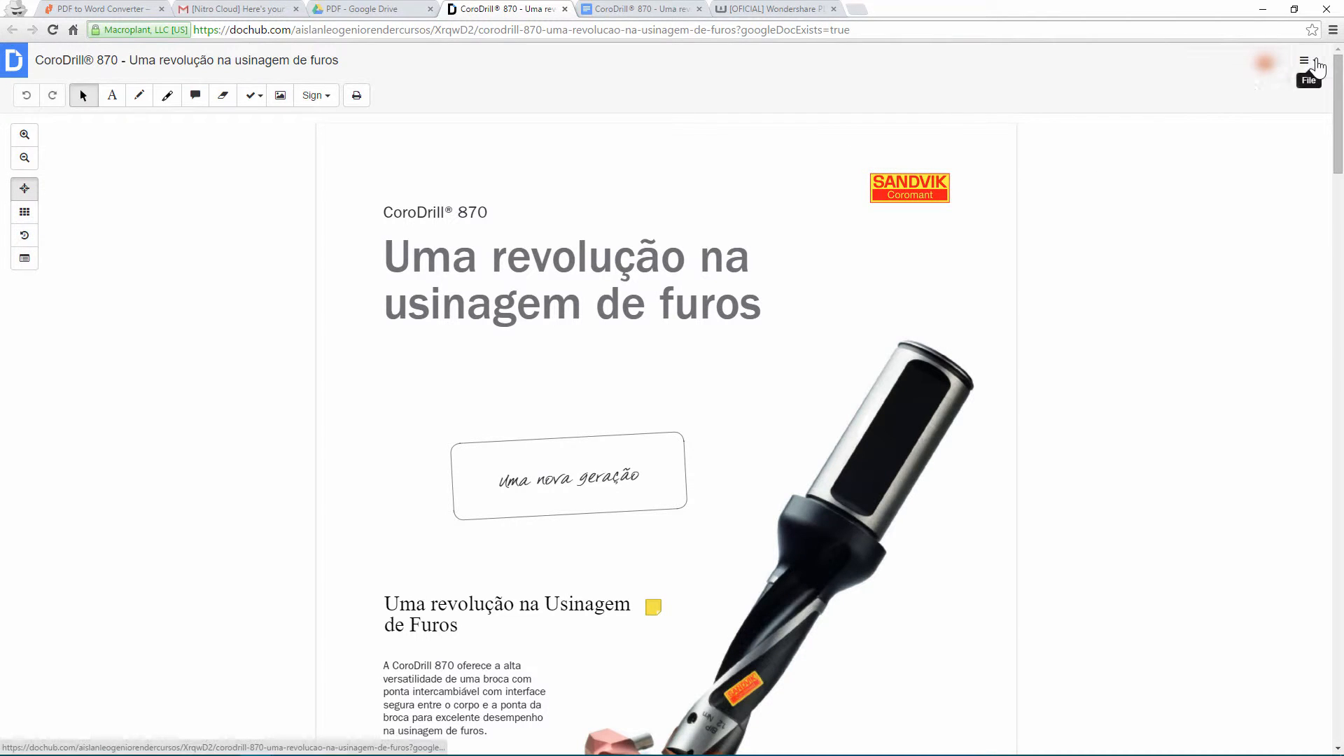
Download the DocHub document in DOC (imperfect) format and open it in Word with editing enabled
left_click(1309, 61)
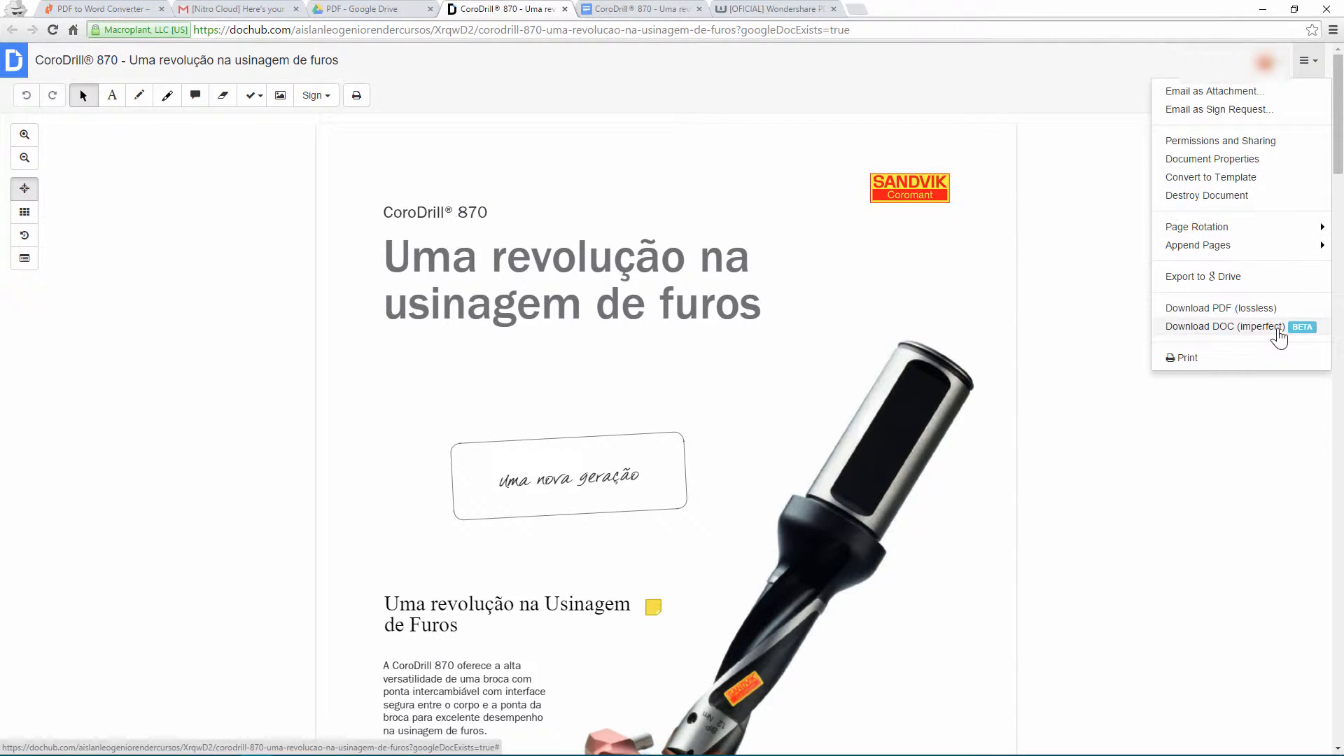
left_click(1278, 327)
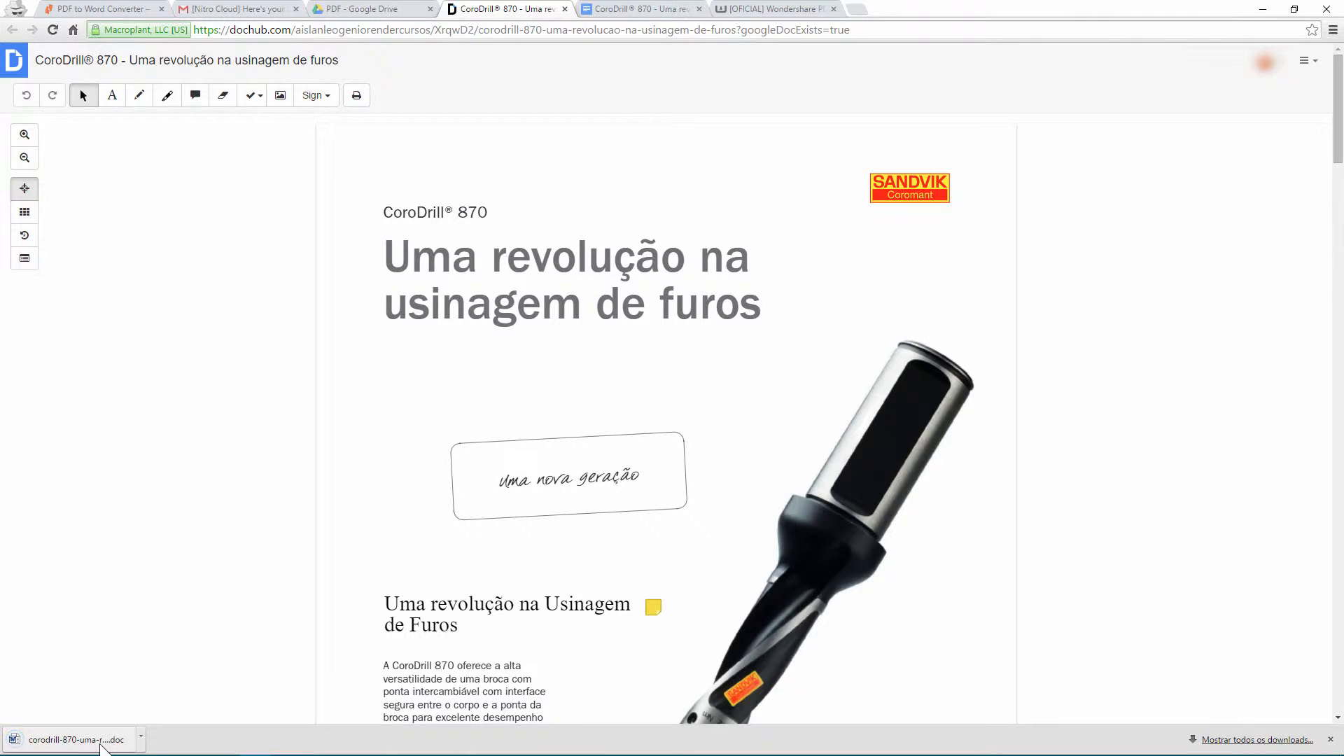
left_click(102, 746)
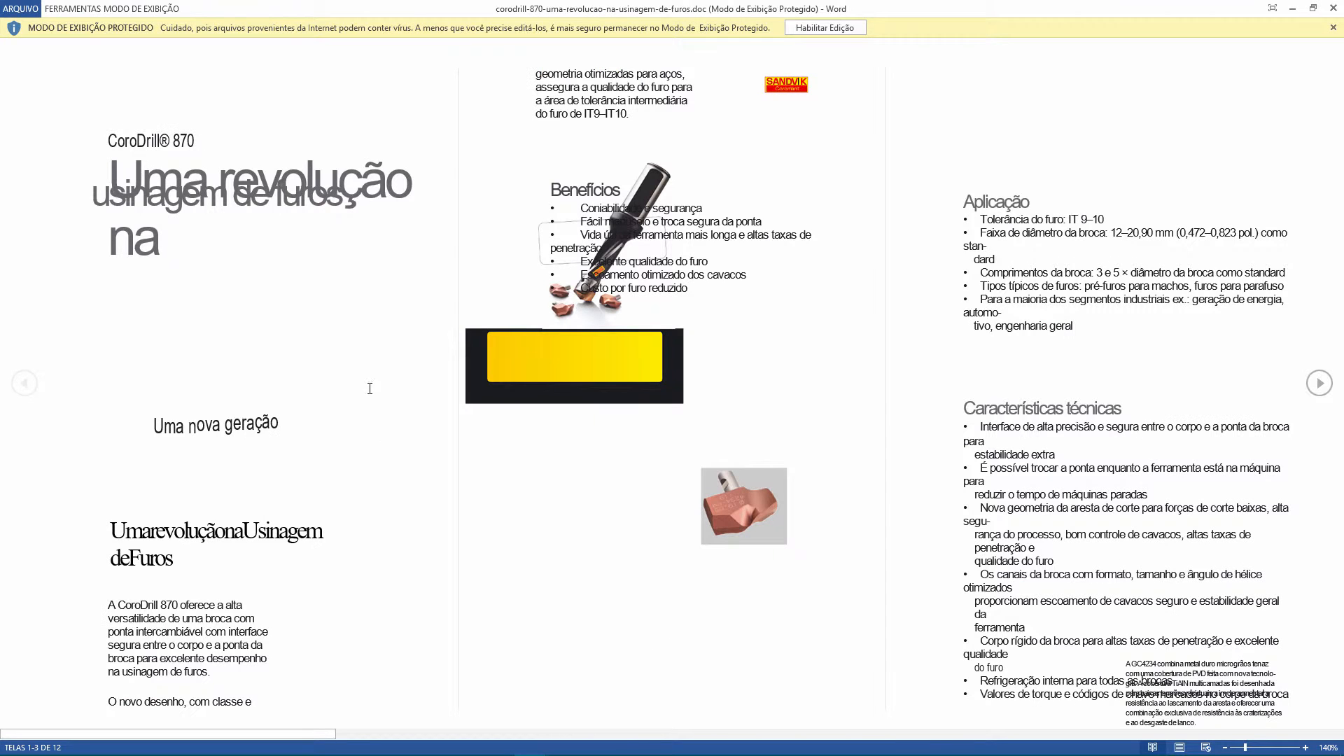
left_click(850, 27)
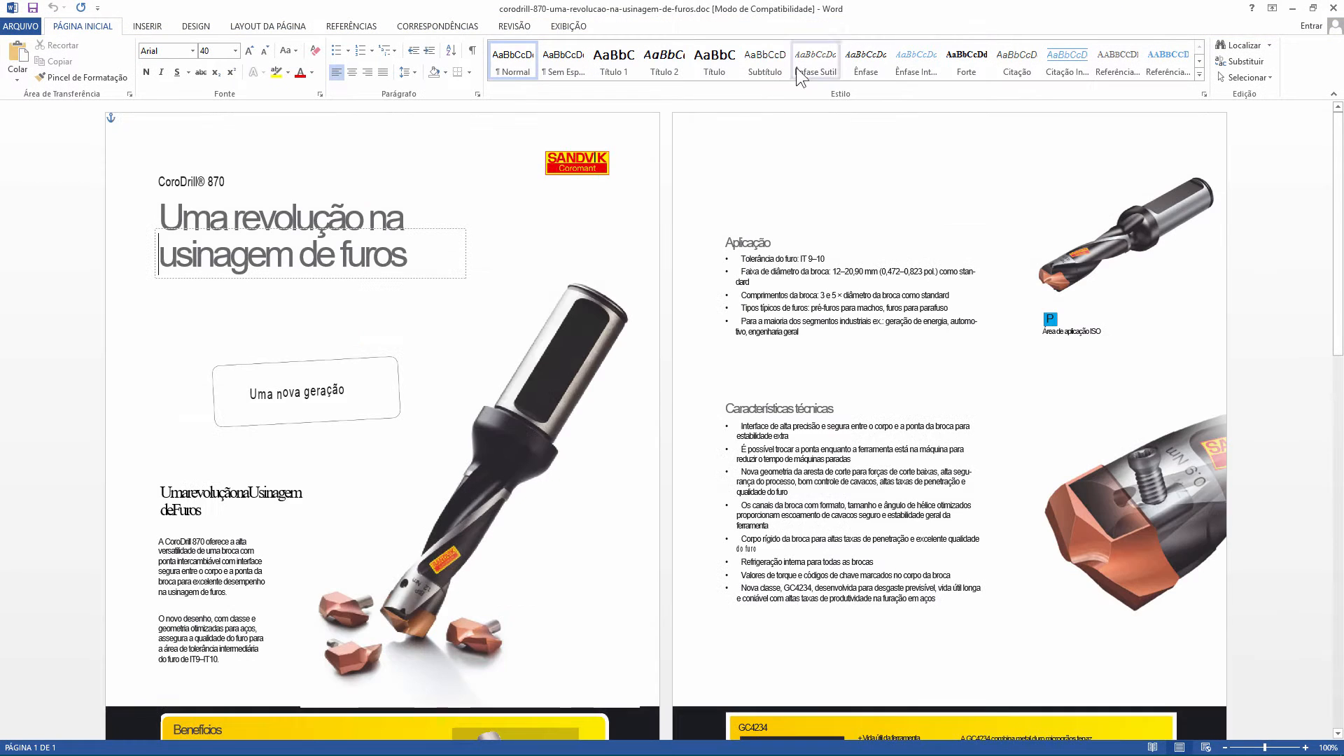
Check the first page's background image, the "Uma nova geração" label and the CoroDrill 870 paragraph for editability
left_click(280, 319)
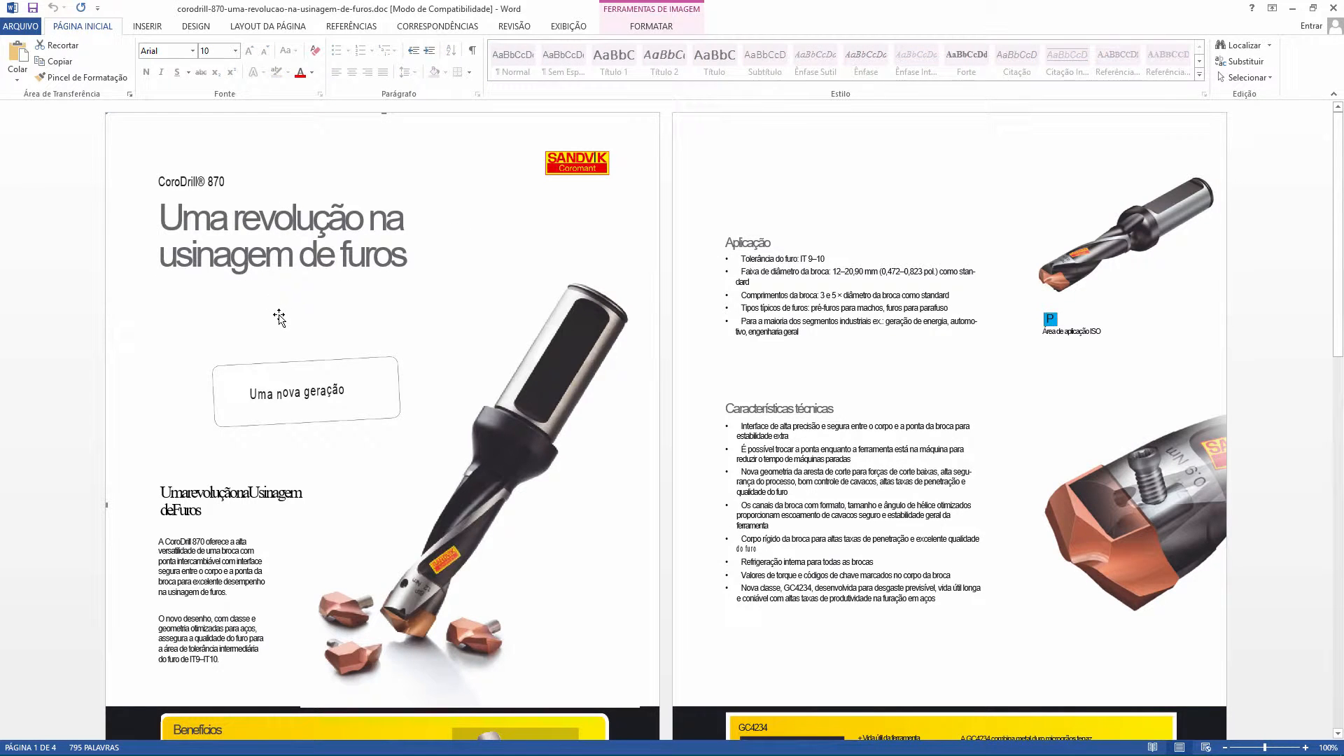
left_click(279, 386)
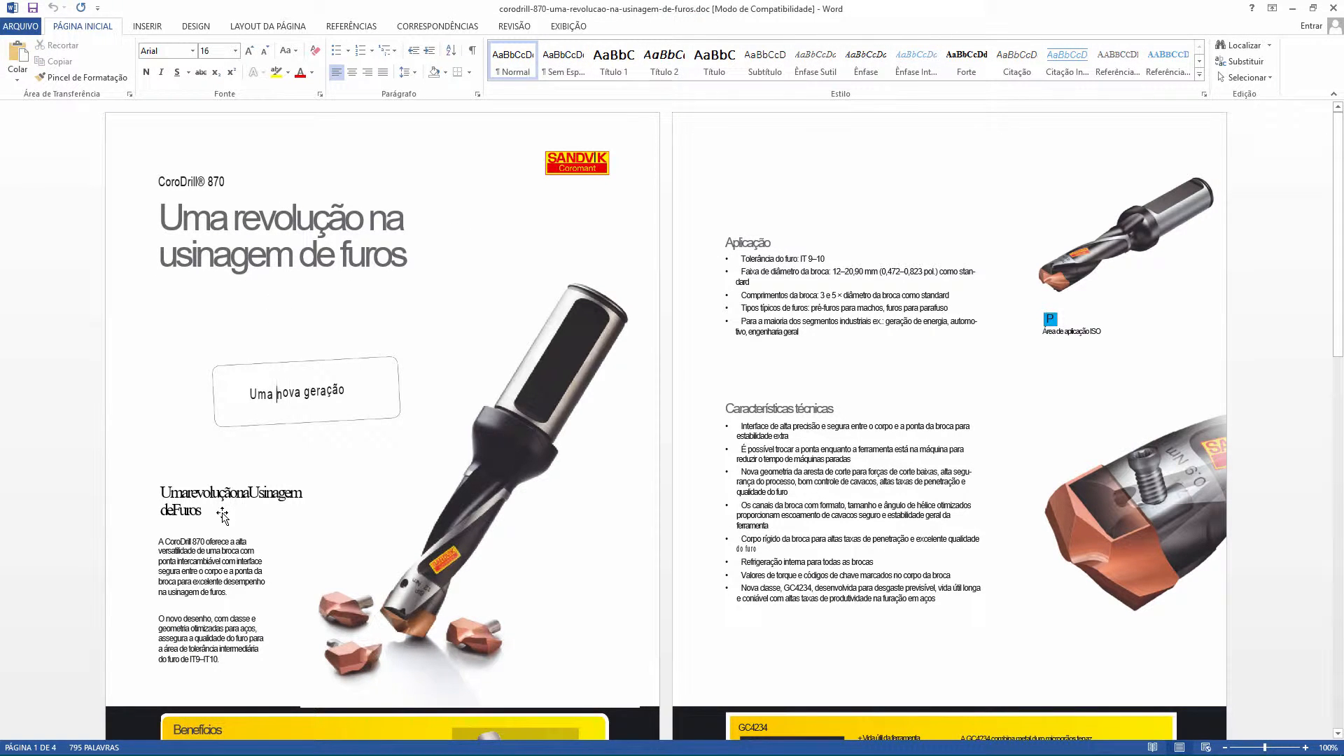
left_click_drag(185, 542, 223, 582)
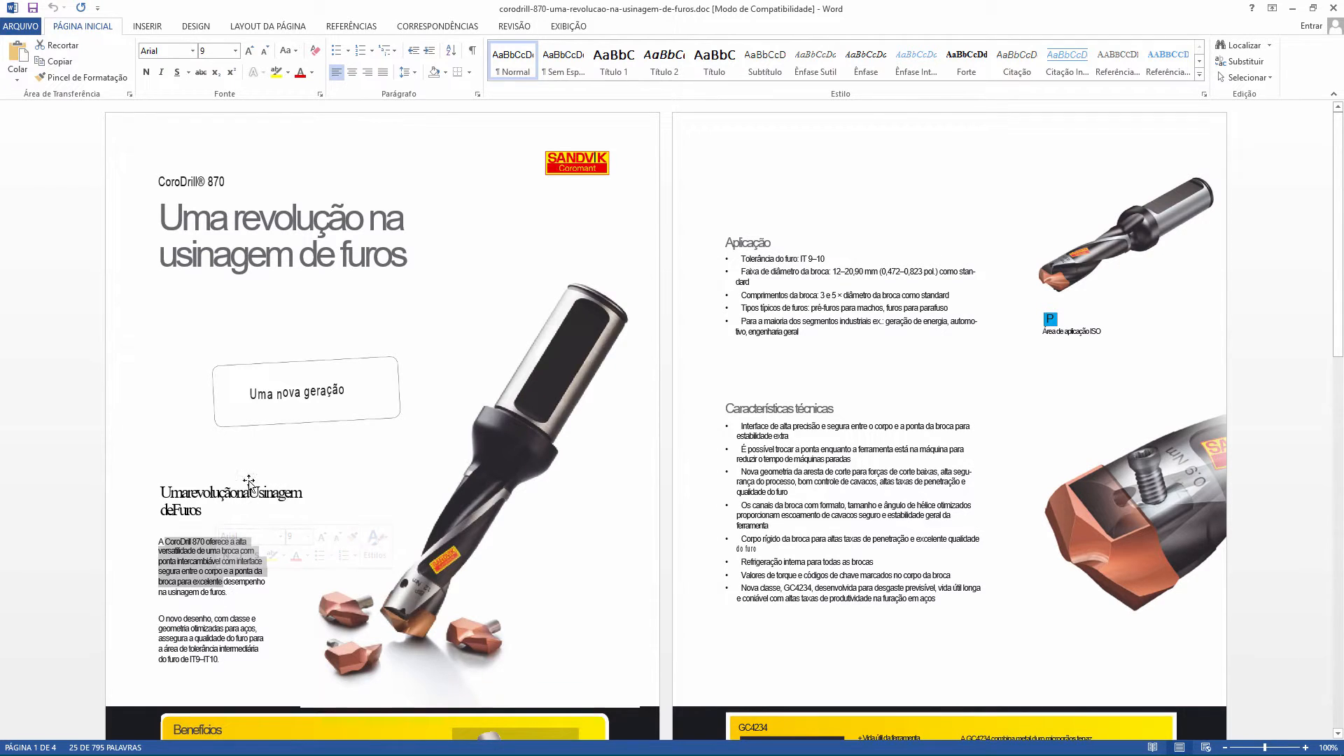
Check the first page's "Uma revolução na Usinagem de Furos" heading and the second page's Aplicação list for editability in Word
left_click(186, 493)
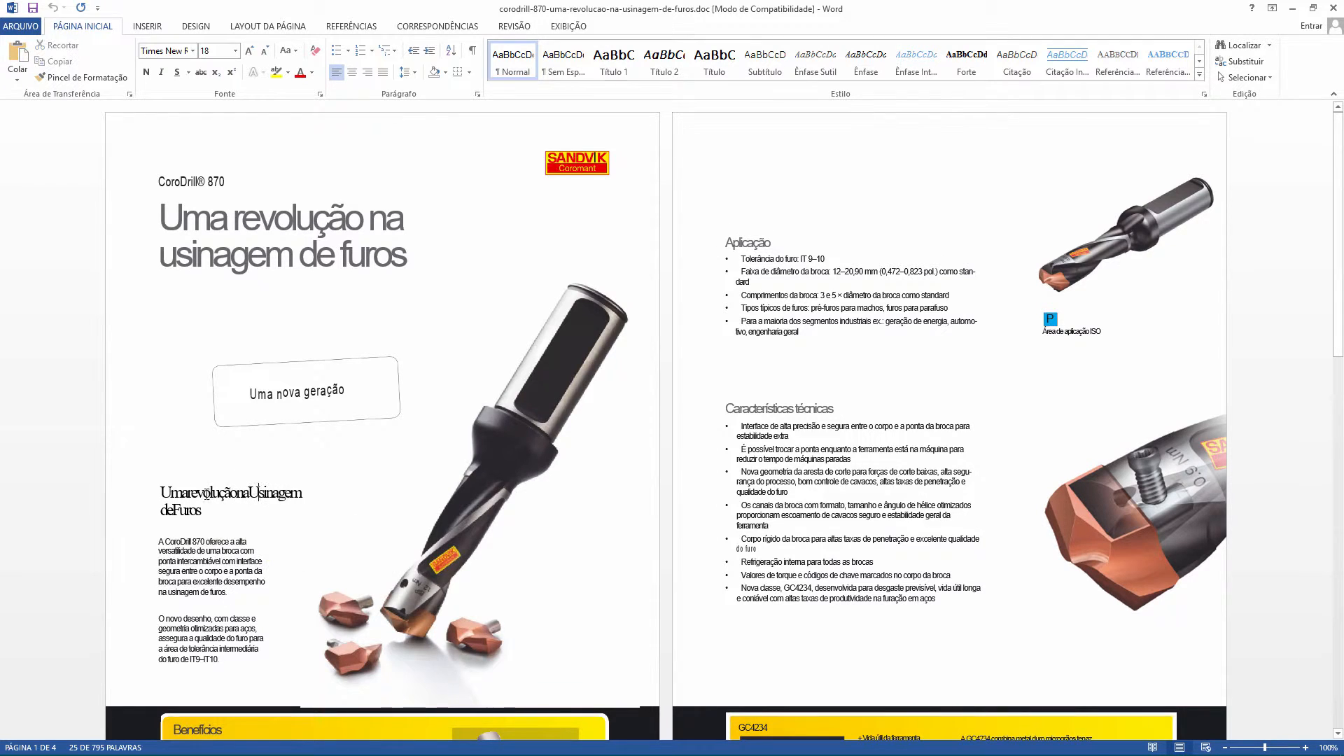
left_click(759, 306)
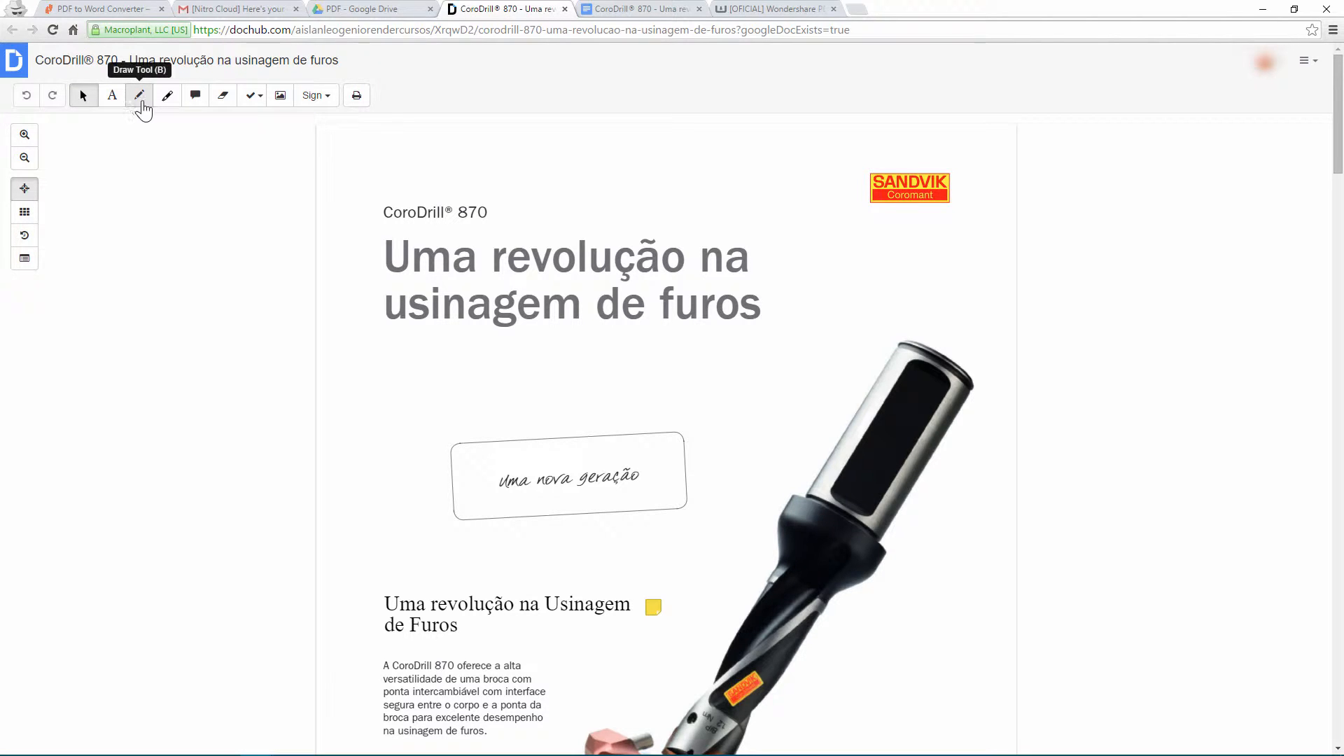
Switch to DocHub, add a blank comment note below the Sandvik logo on the first page, and undo the extra note outside the page
left_click(198, 102)
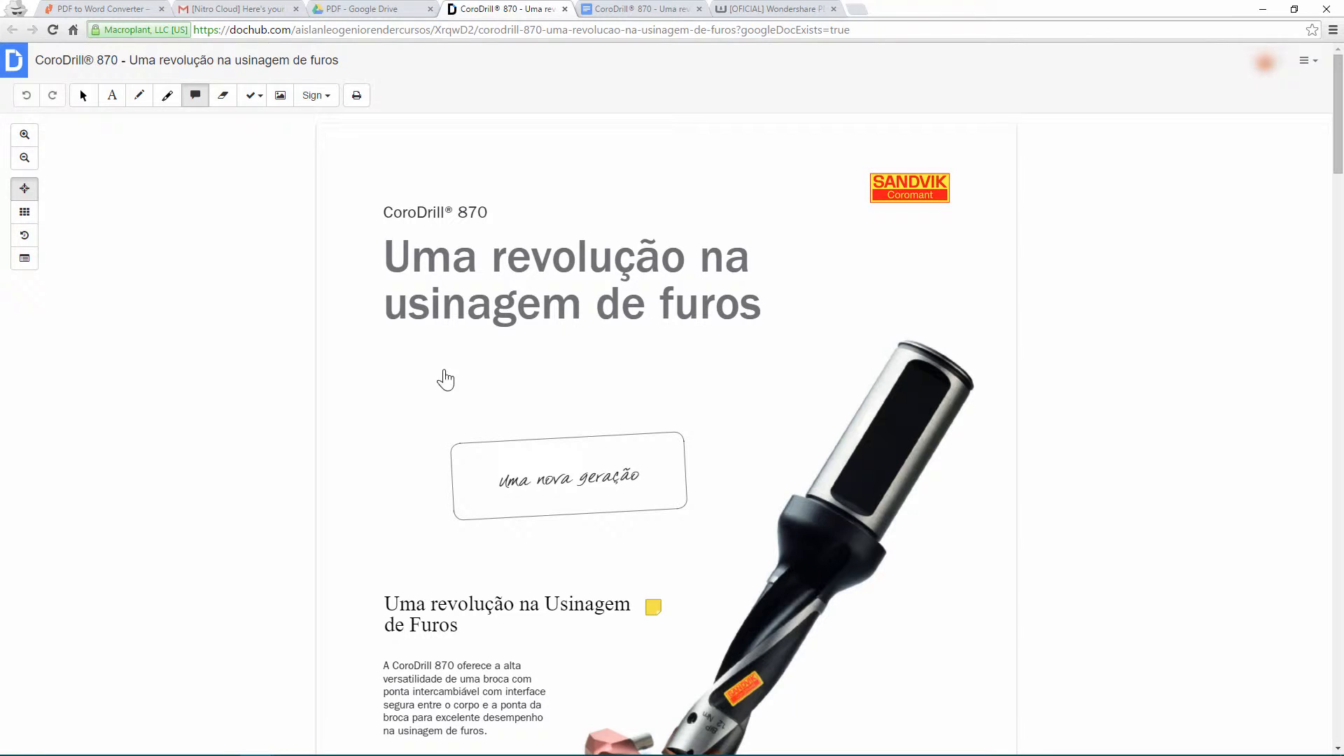
left_click(555, 470)
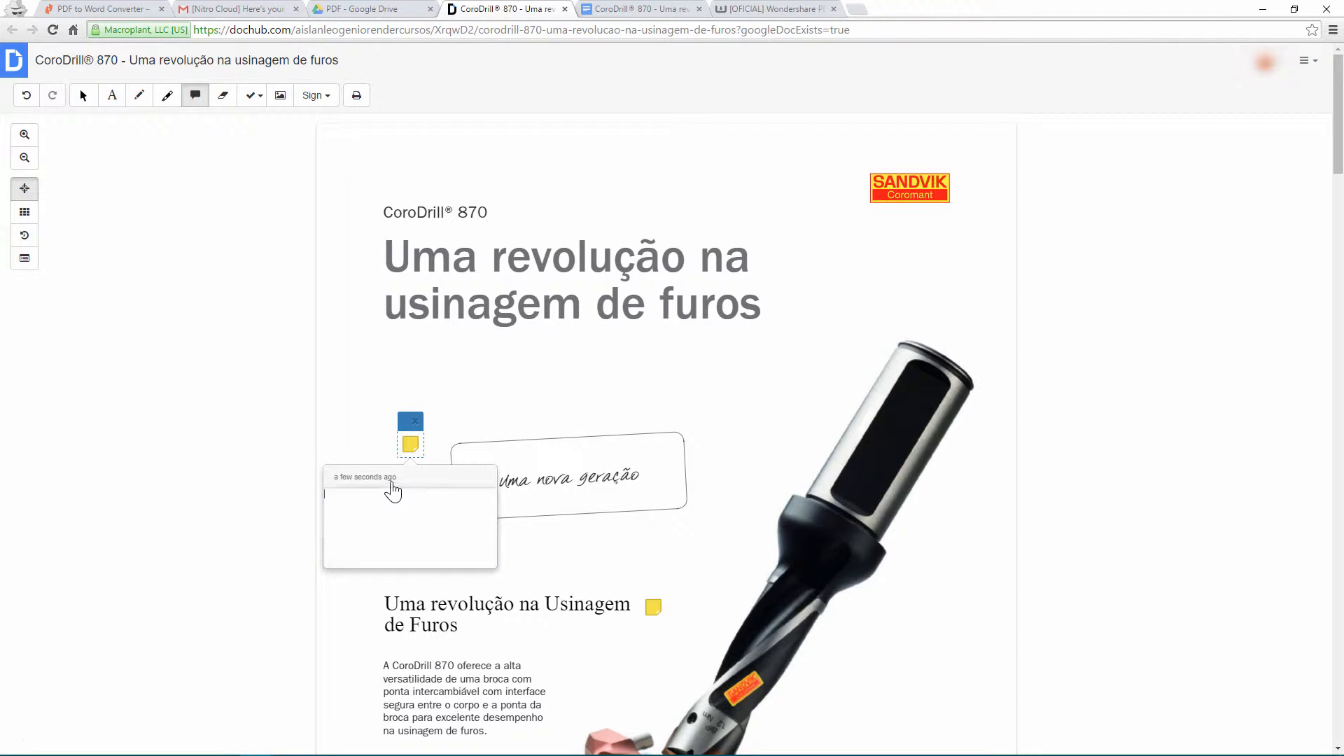
left_click(400, 502)
left_click_drag(409, 423, 909, 236)
left_click(1155, 312)
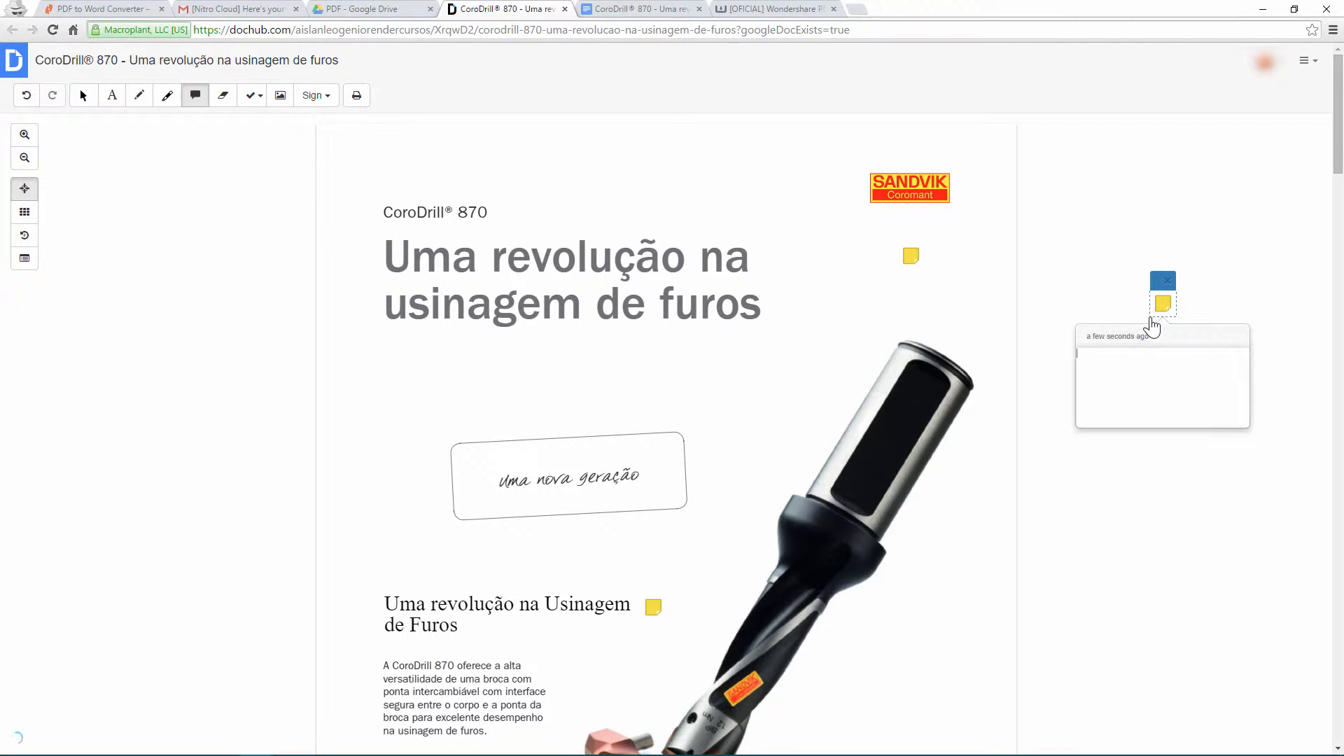
key("ctrl+z")
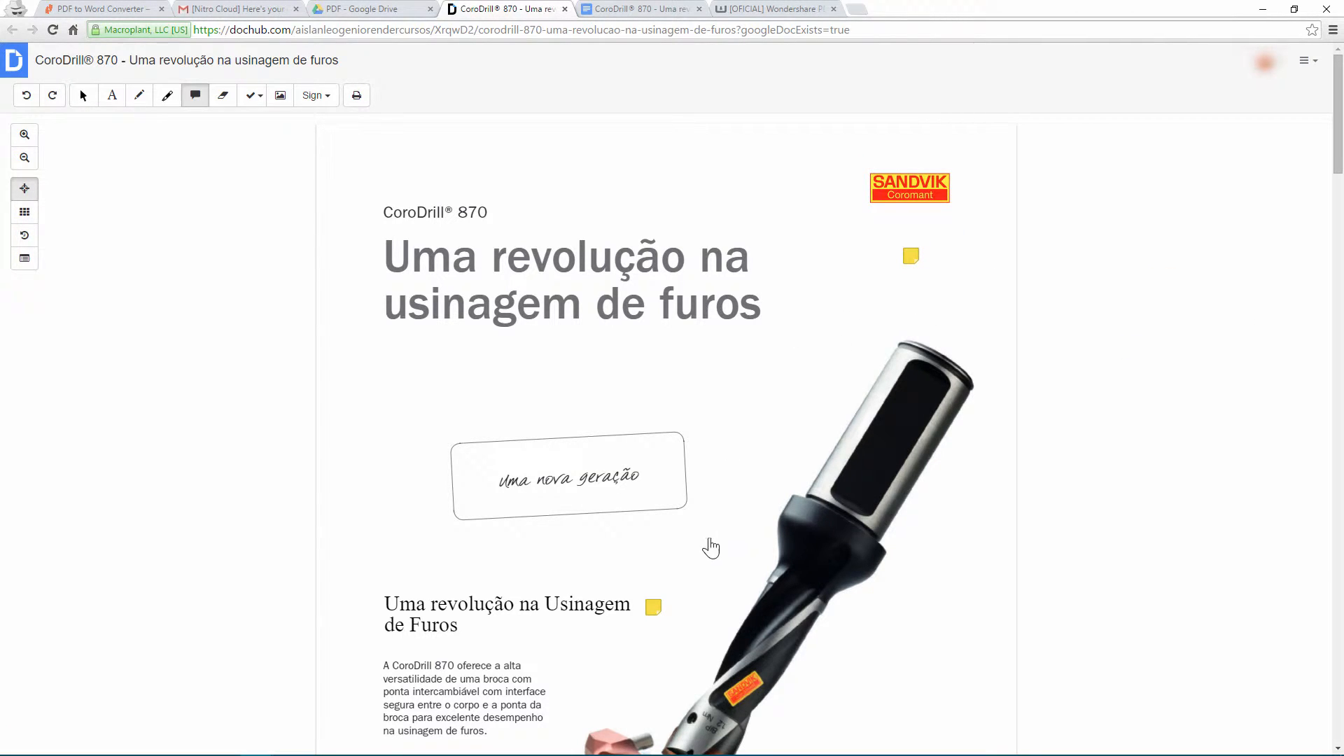
Open the "Texto adicionado" note, then add a blank note below the main title and delete it
left_click(657, 610)
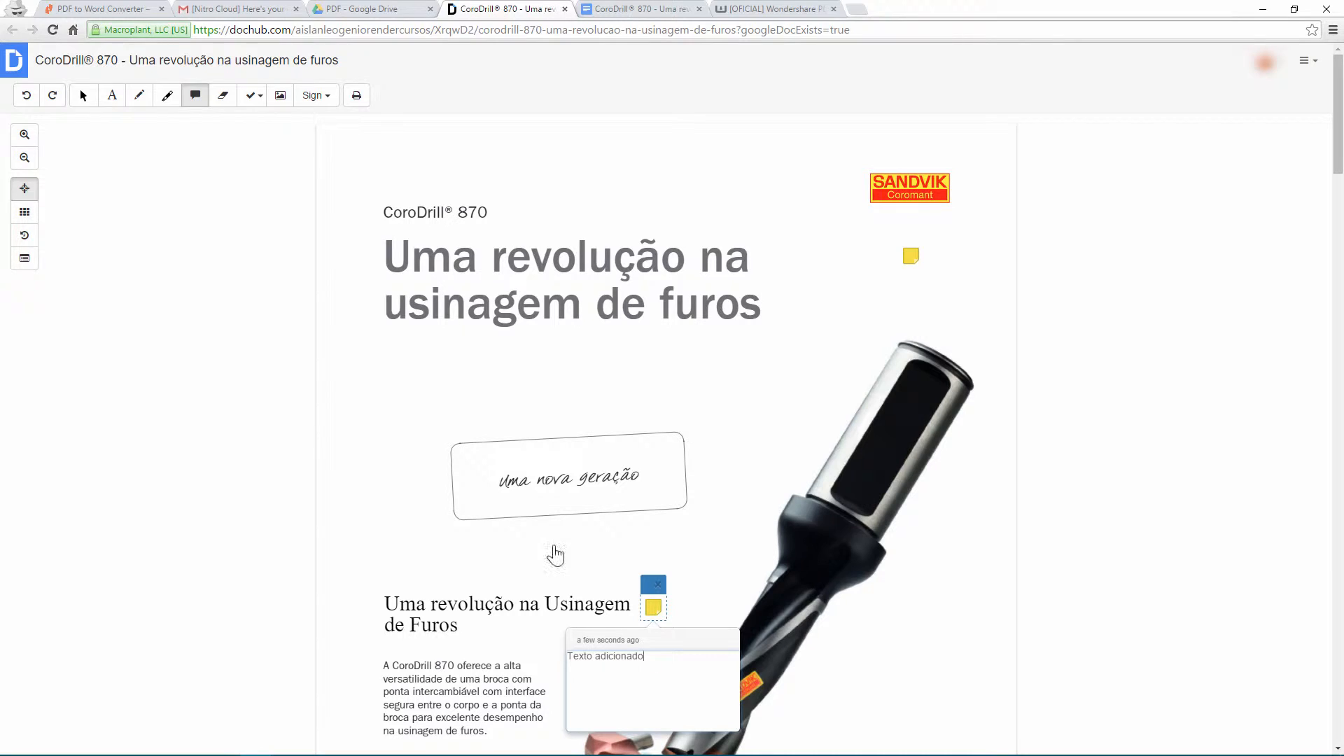
left_click(381, 400)
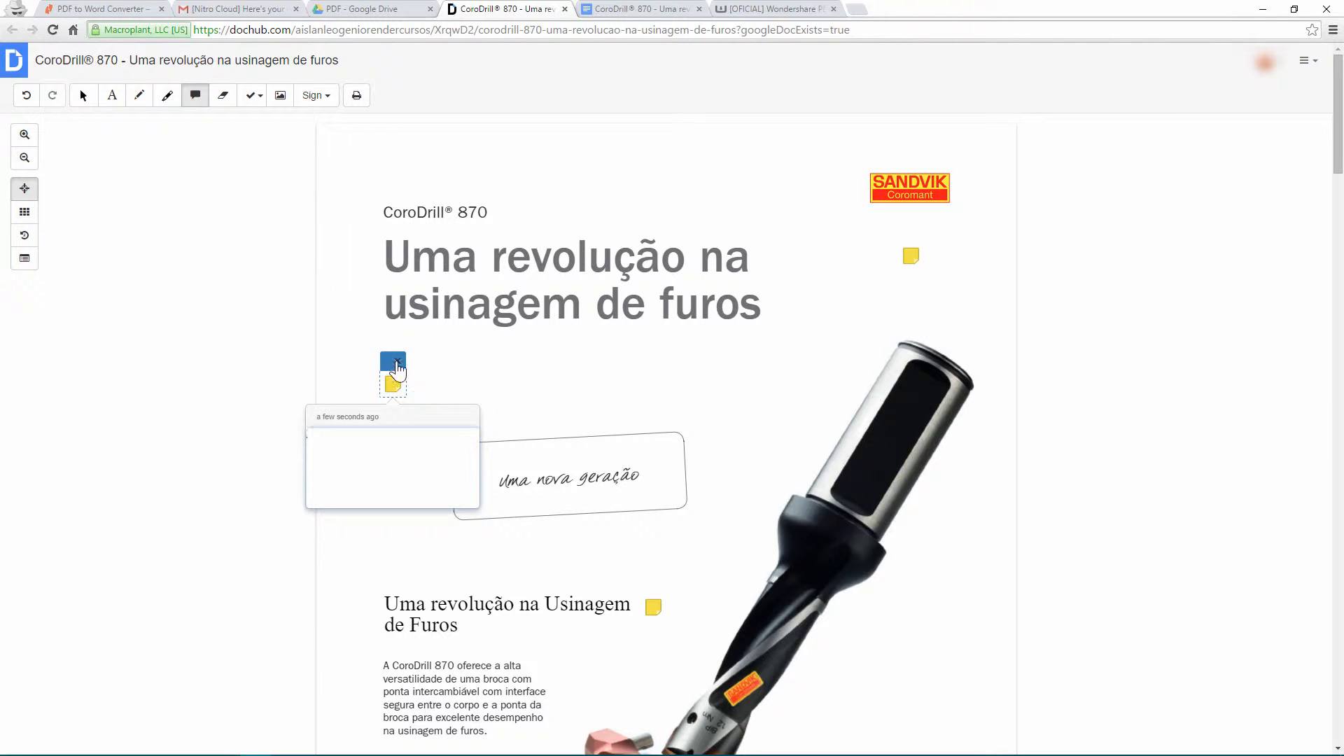
left_click(397, 363)
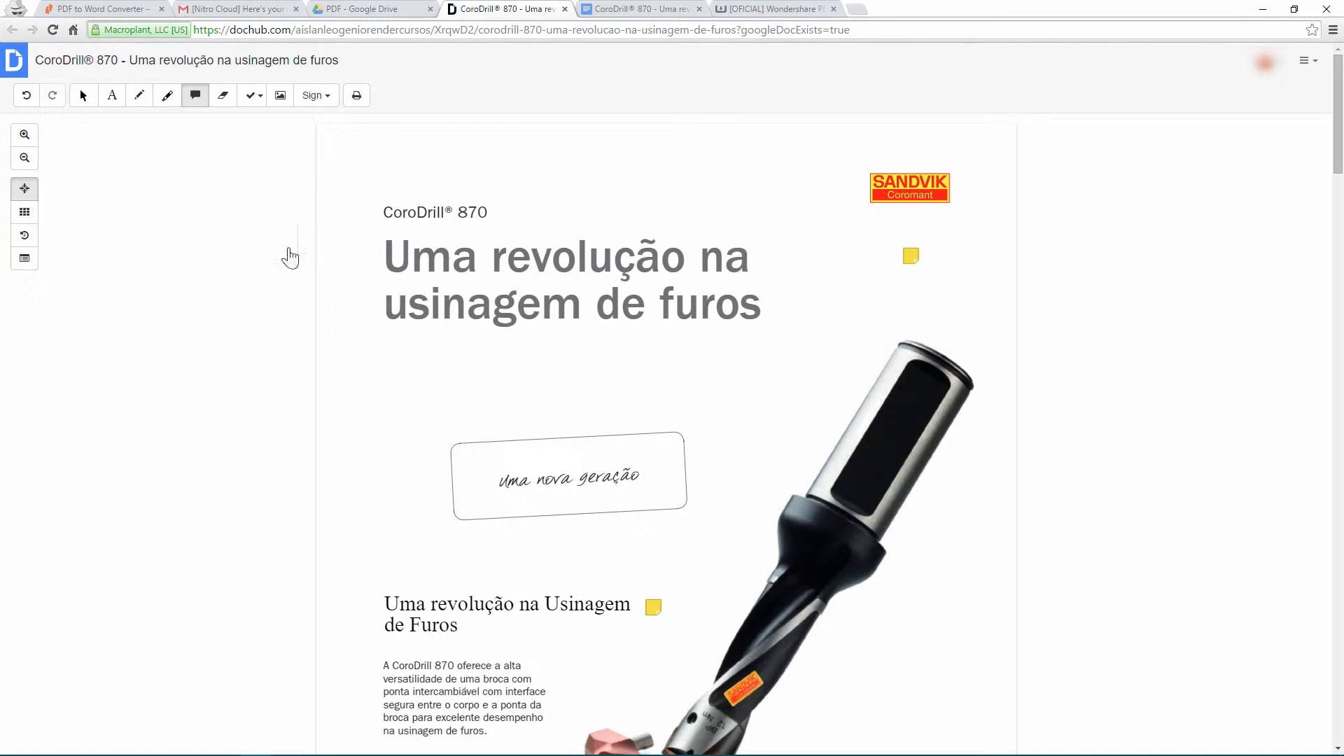
Add the text "Novo texto" below the main title on the first page, aligned with the title's left edge
left_click(112, 95)
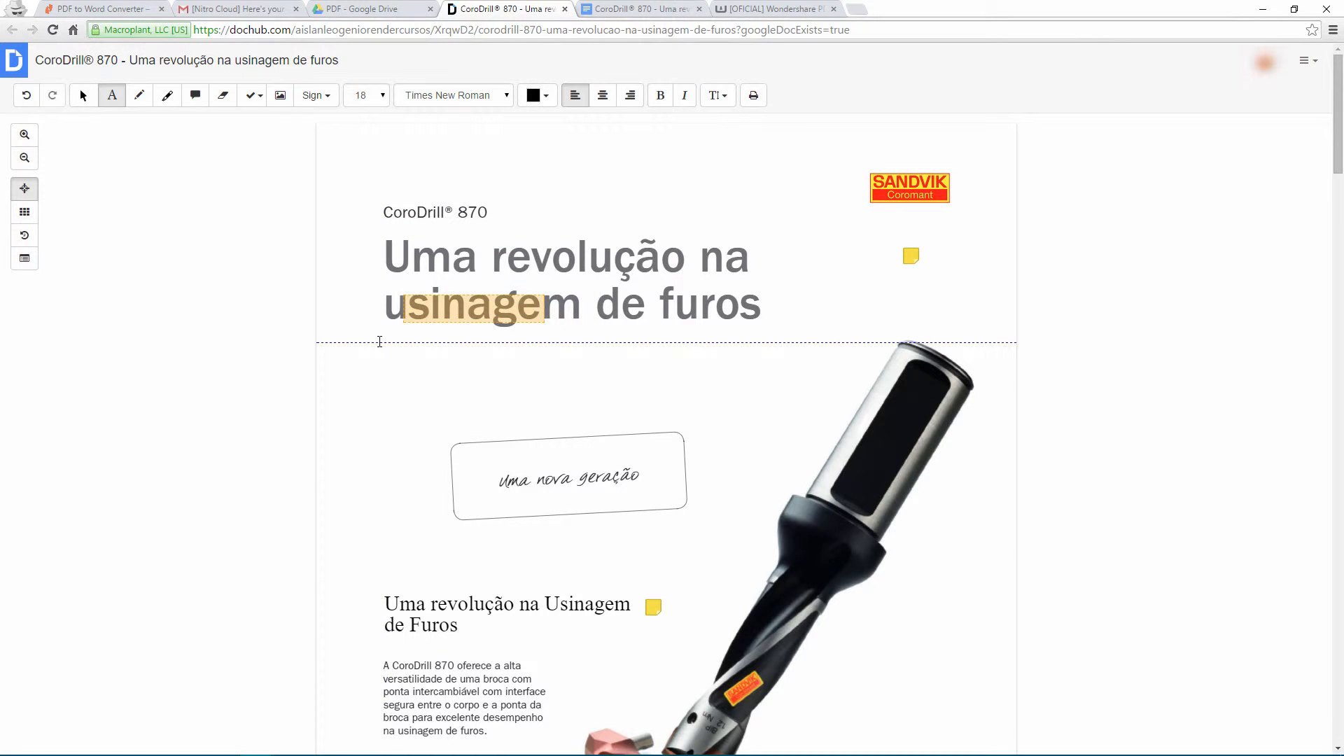
left_click(383, 347)
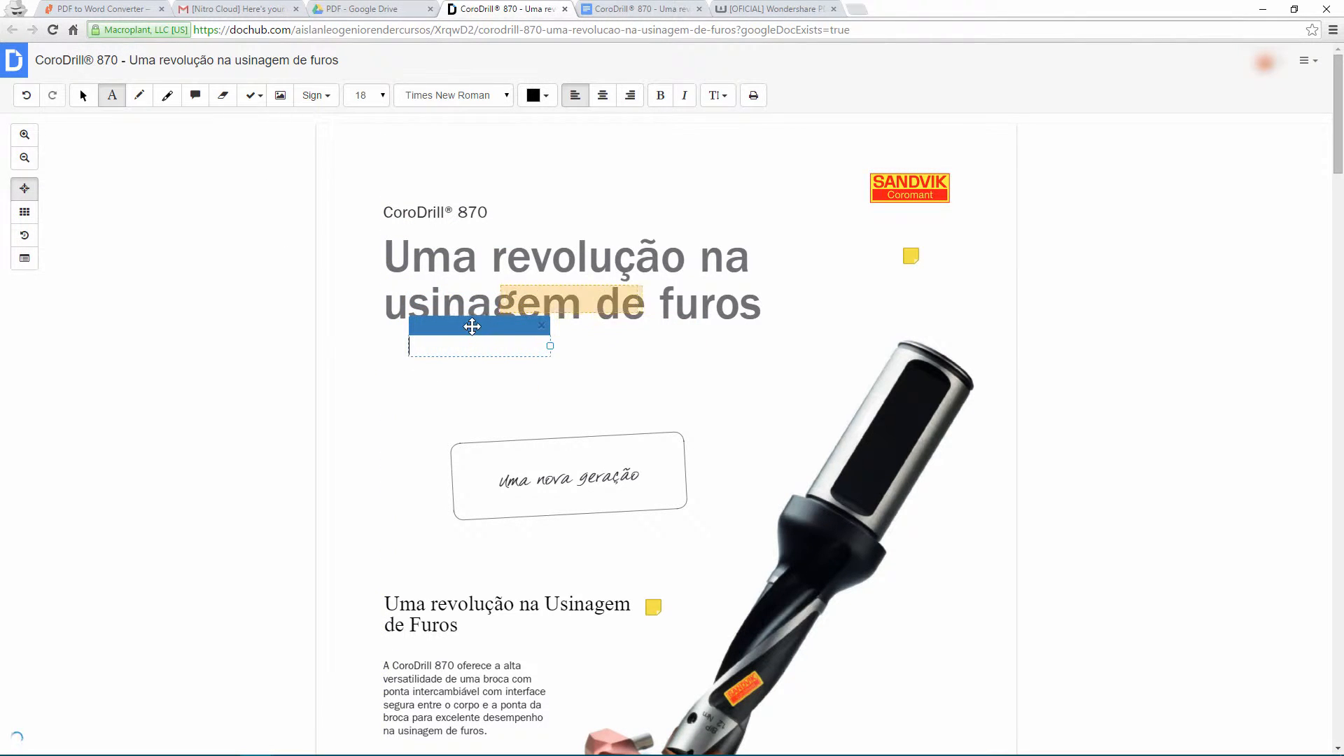
type("Novo texto")
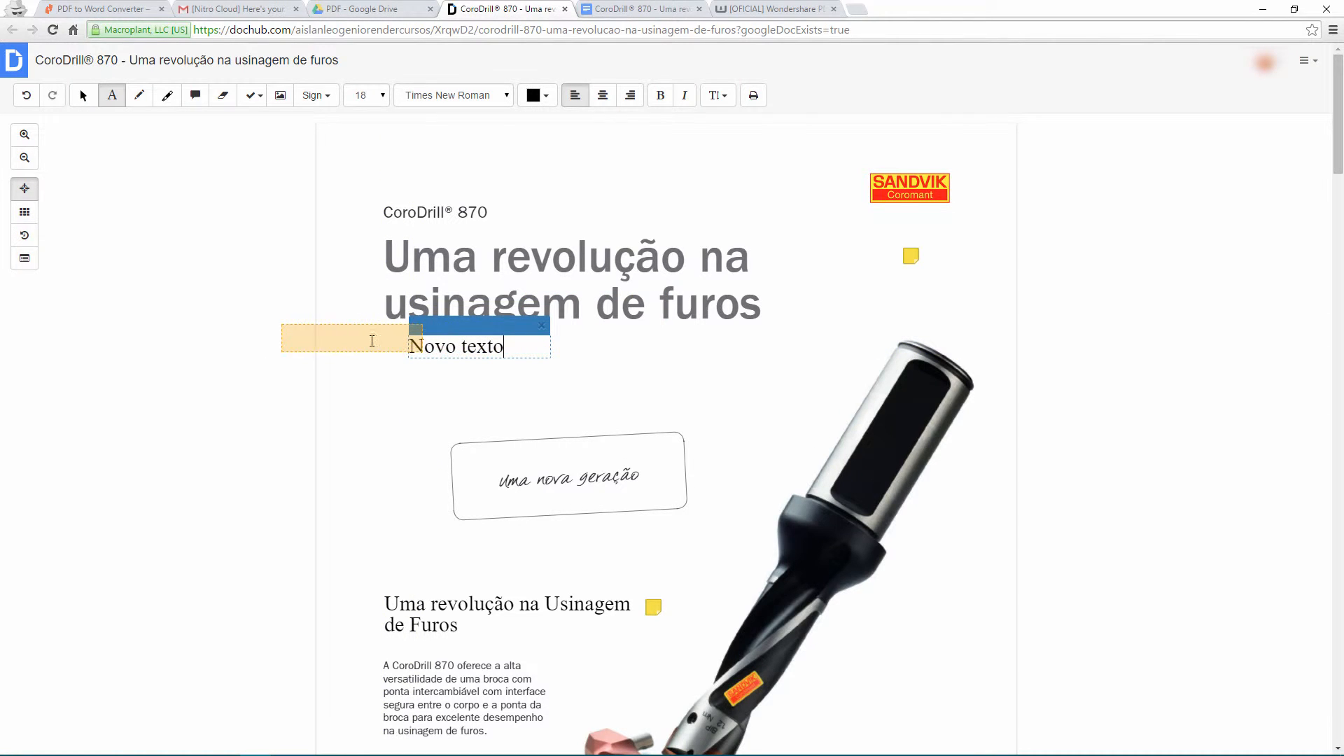
left_click_drag(439, 325, 412, 362)
left_click(308, 370)
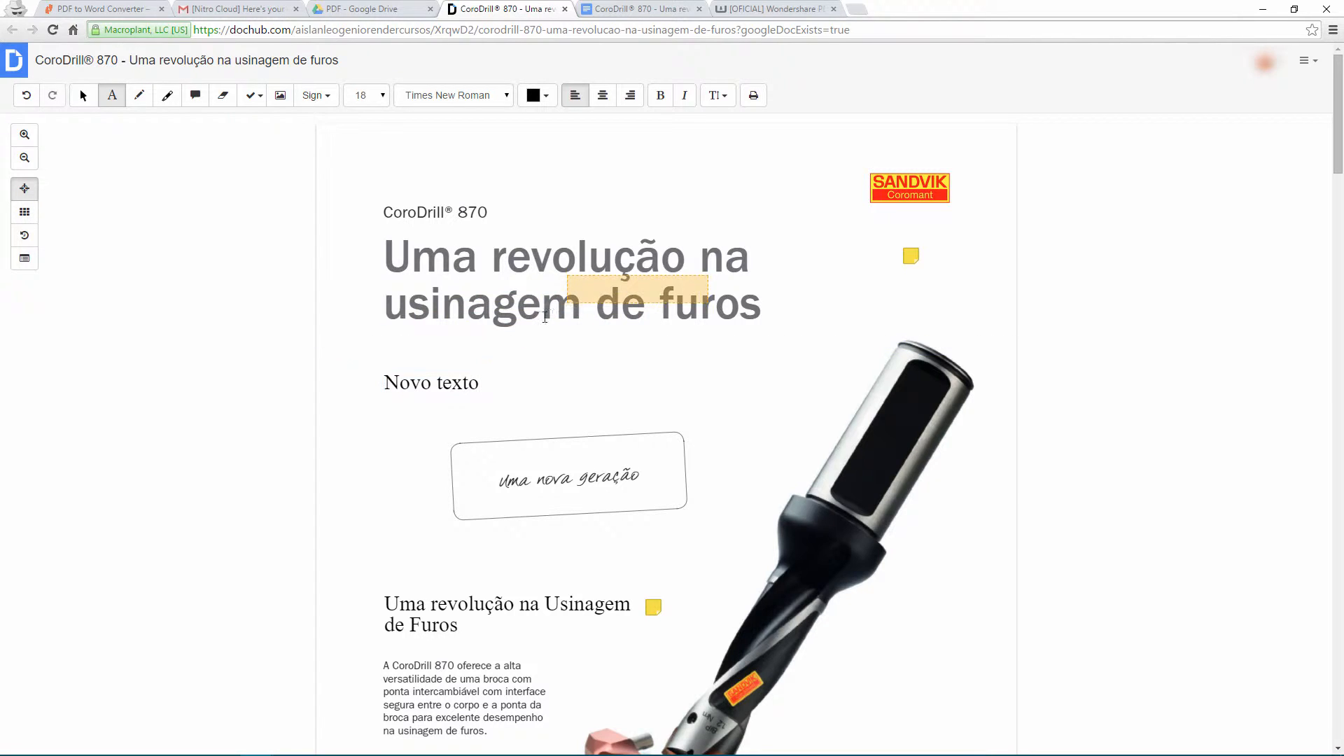
key("Escape")
Look through all pages of the brochure in DocHub and test which first-page text can be selected
scroll(1323, 301, "down", 12)
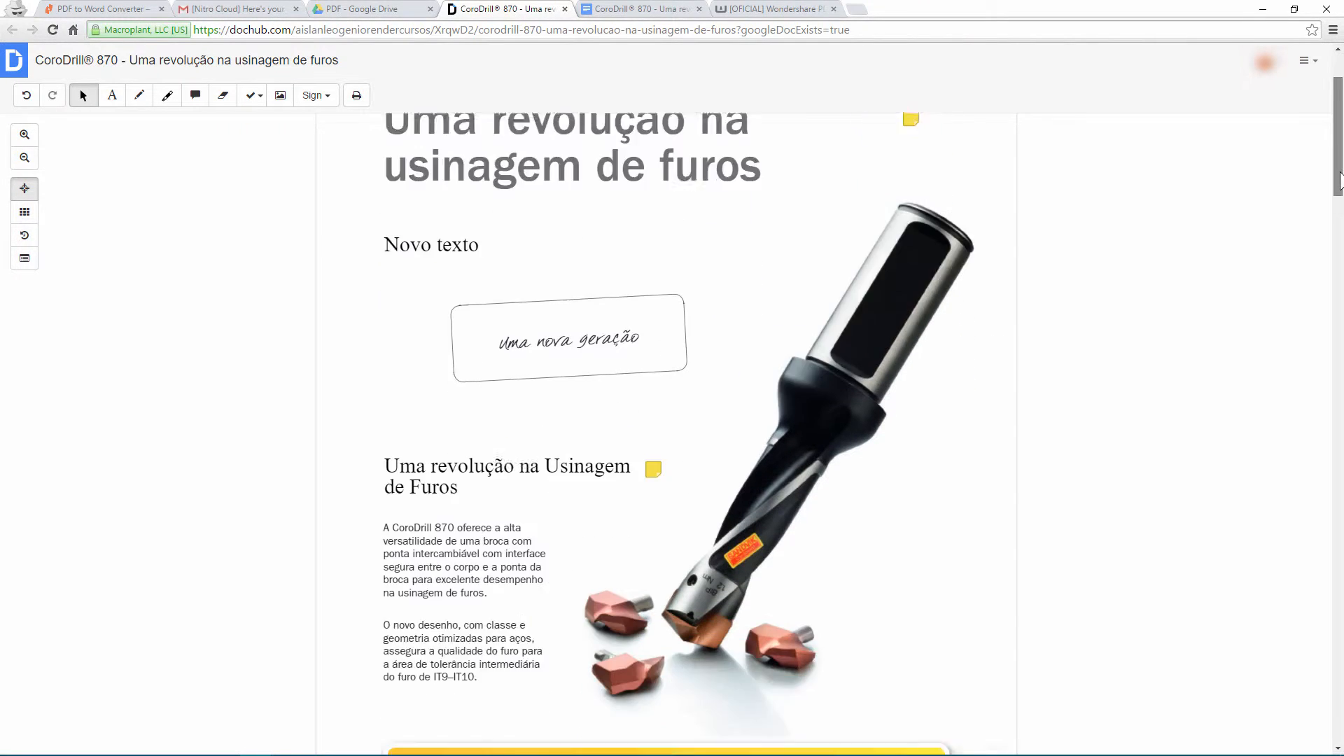
scroll(1323, 301, "down", 20)
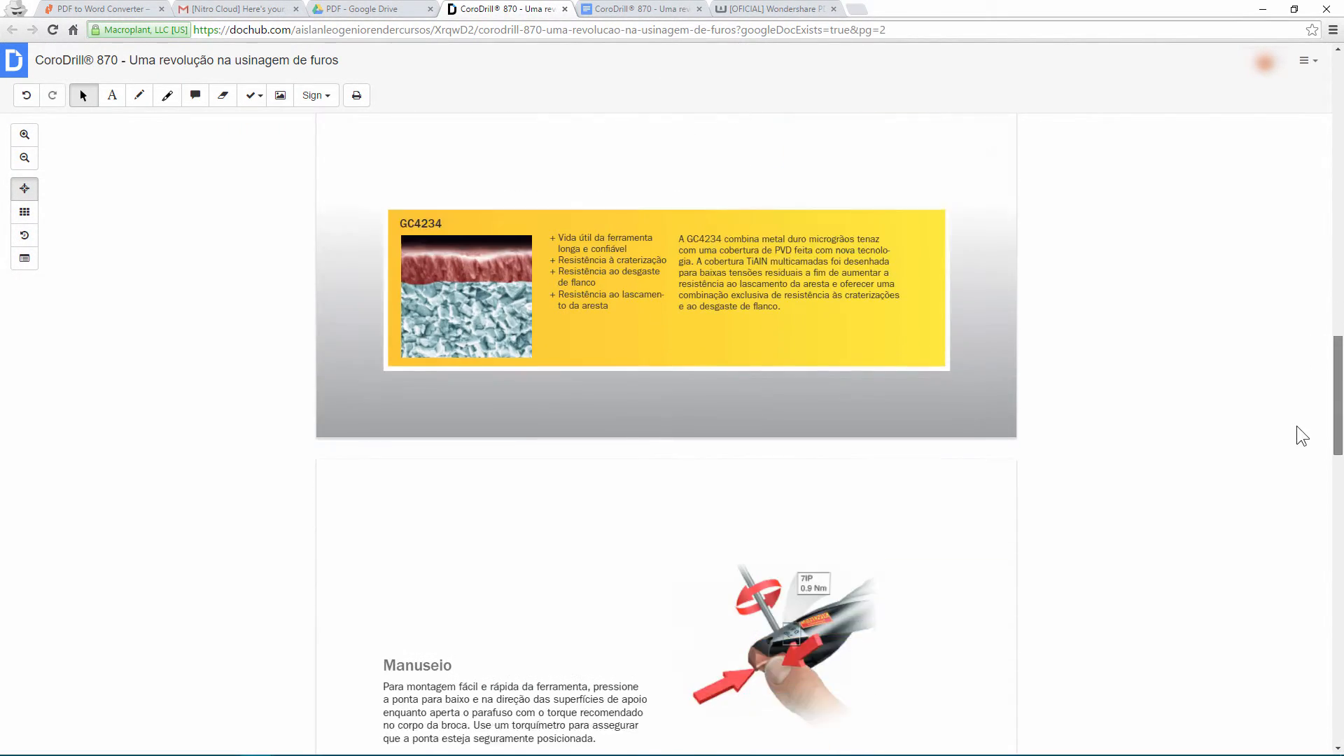
scroll(1297, 560, "down", 10)
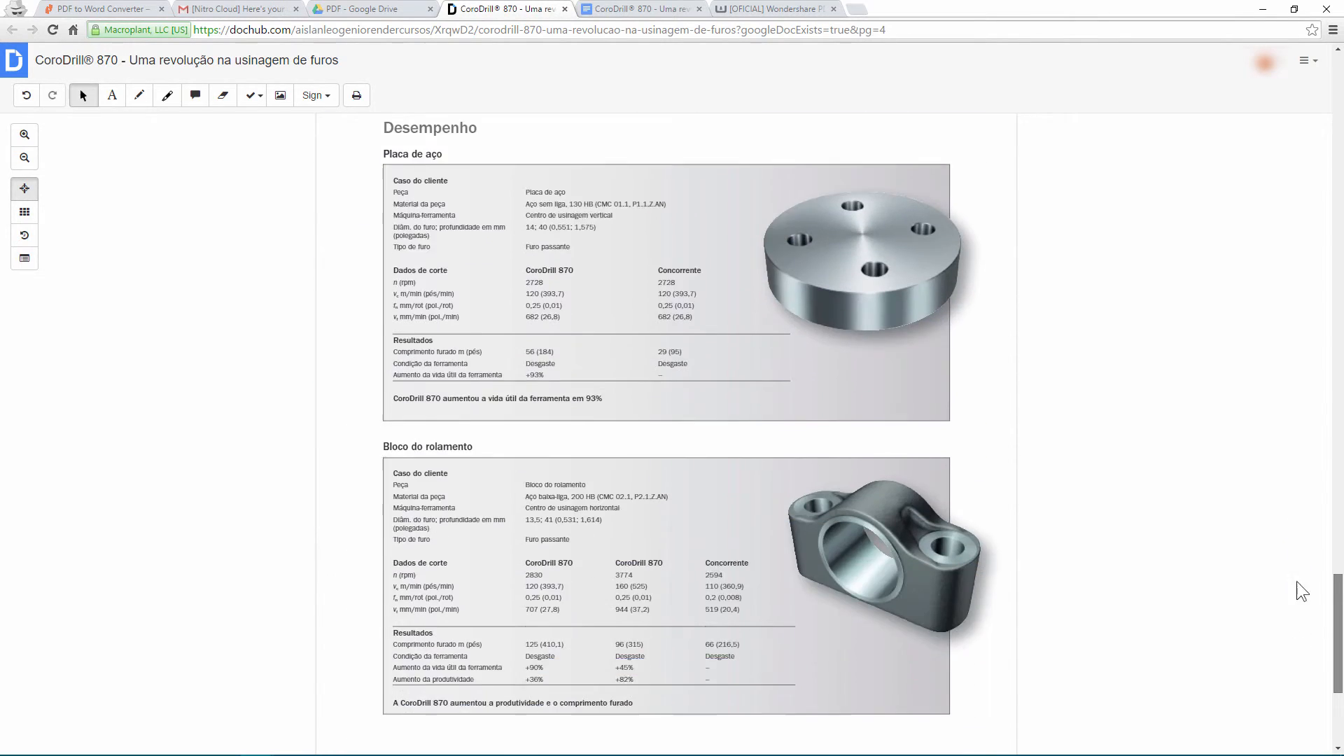
left_click_drag(1337, 592, 1342, 232)
scroll(1341, 183, "up", 3)
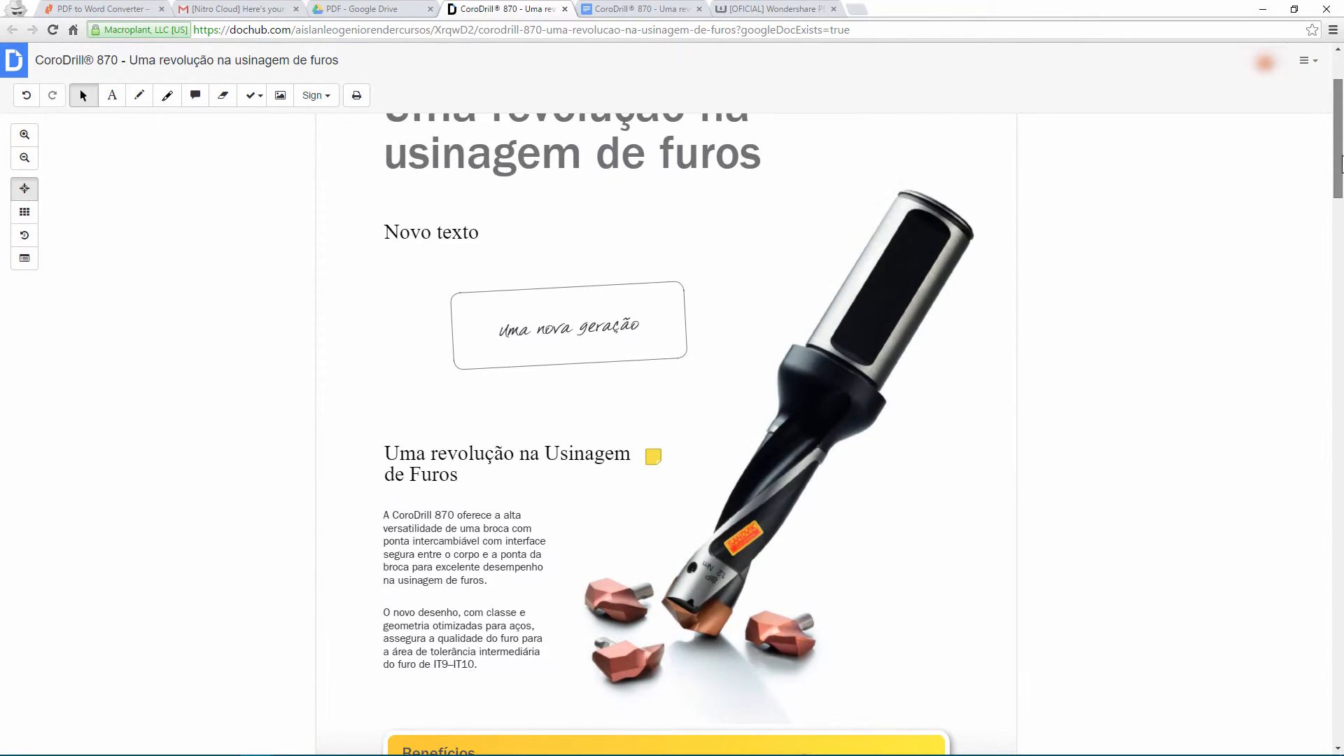
scroll(691, 294, "down", 2)
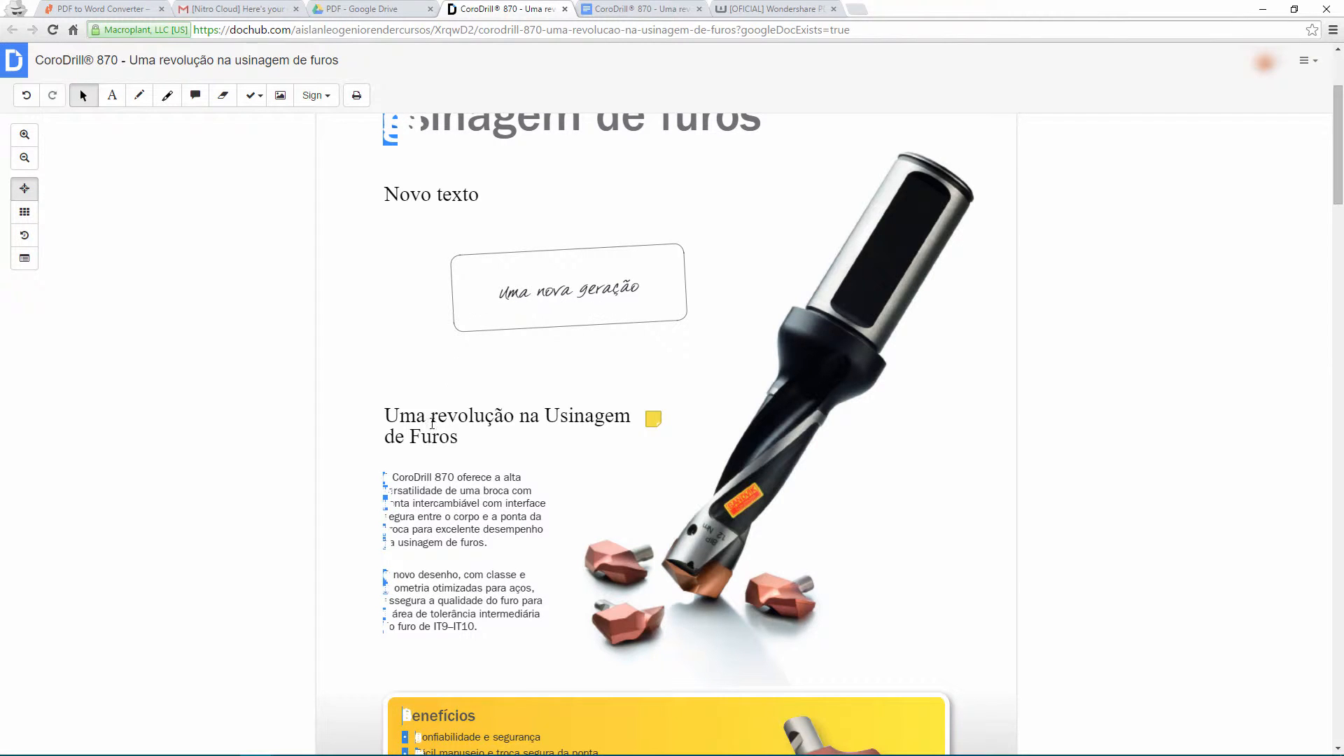
left_click(433, 418)
scroll(563, 426, "down", 1)
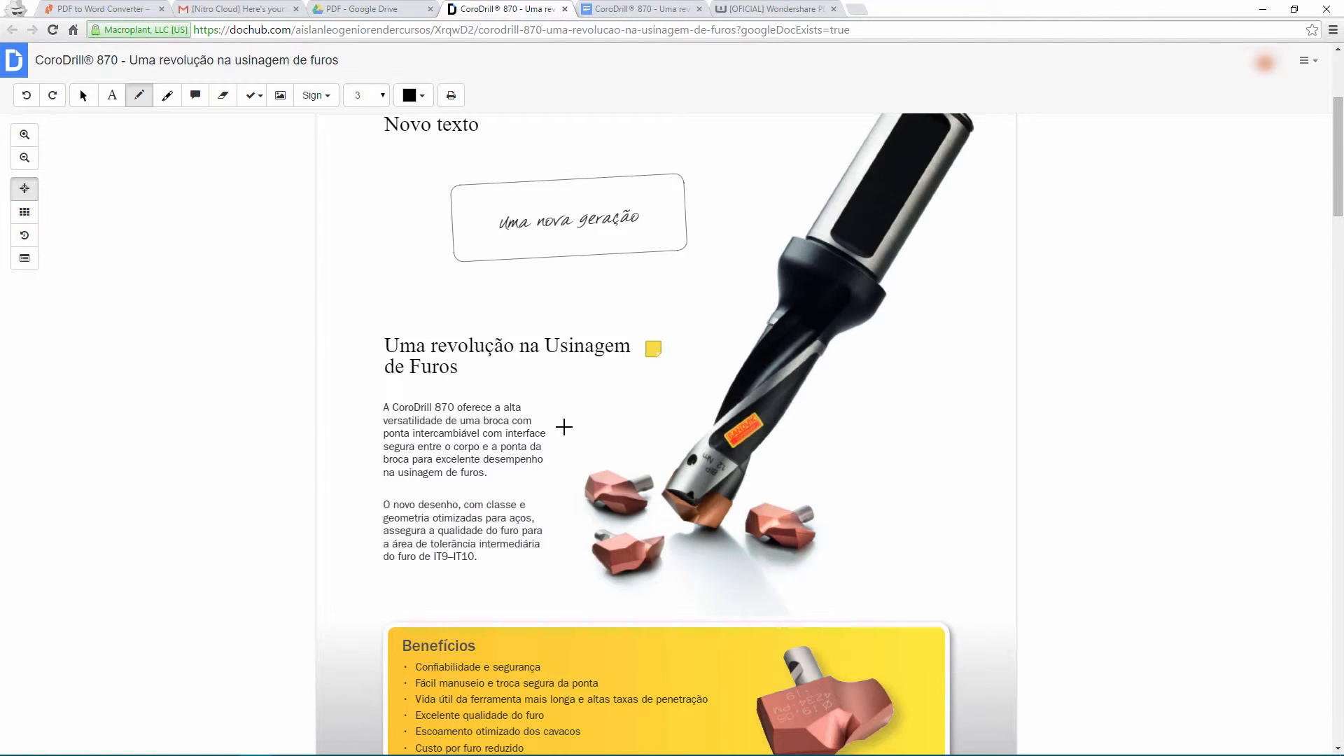
Cover the "Aplicação" heading on the second page with a whiteout box
left_click(224, 100)
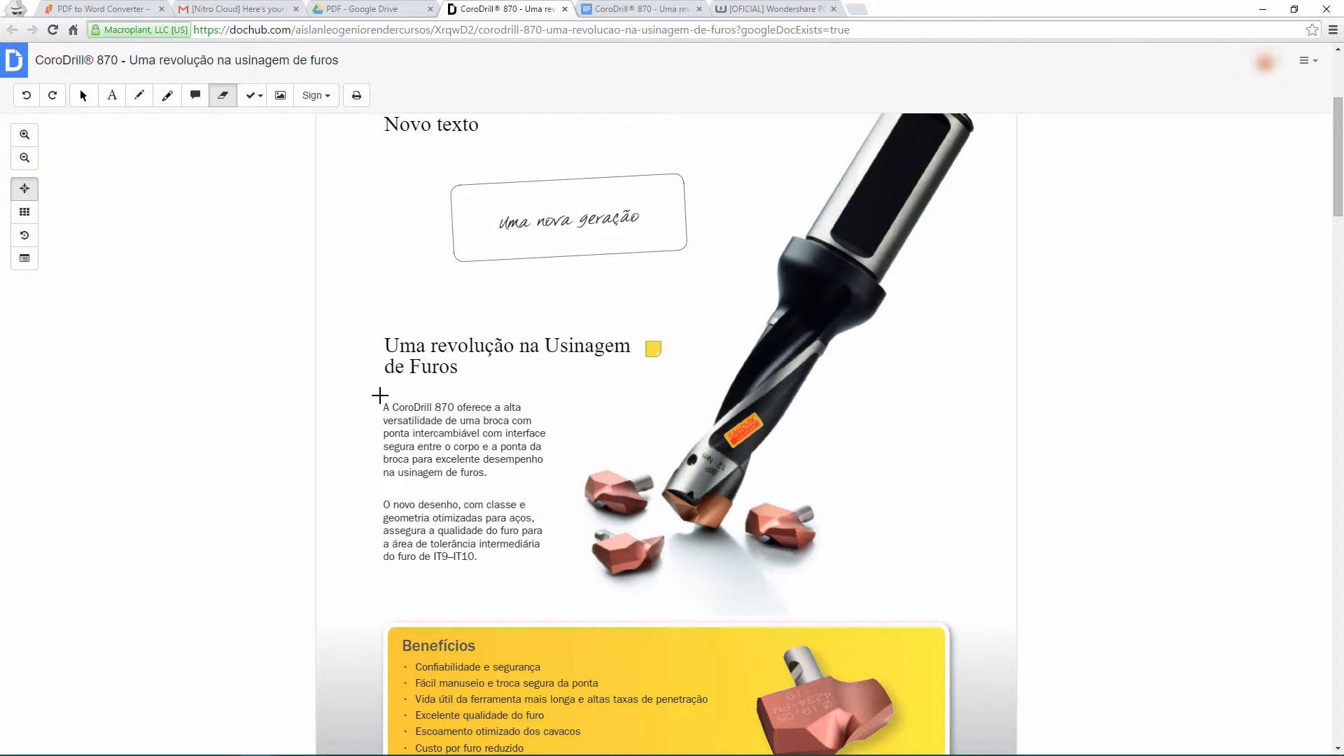
scroll(378, 371, "down", 2)
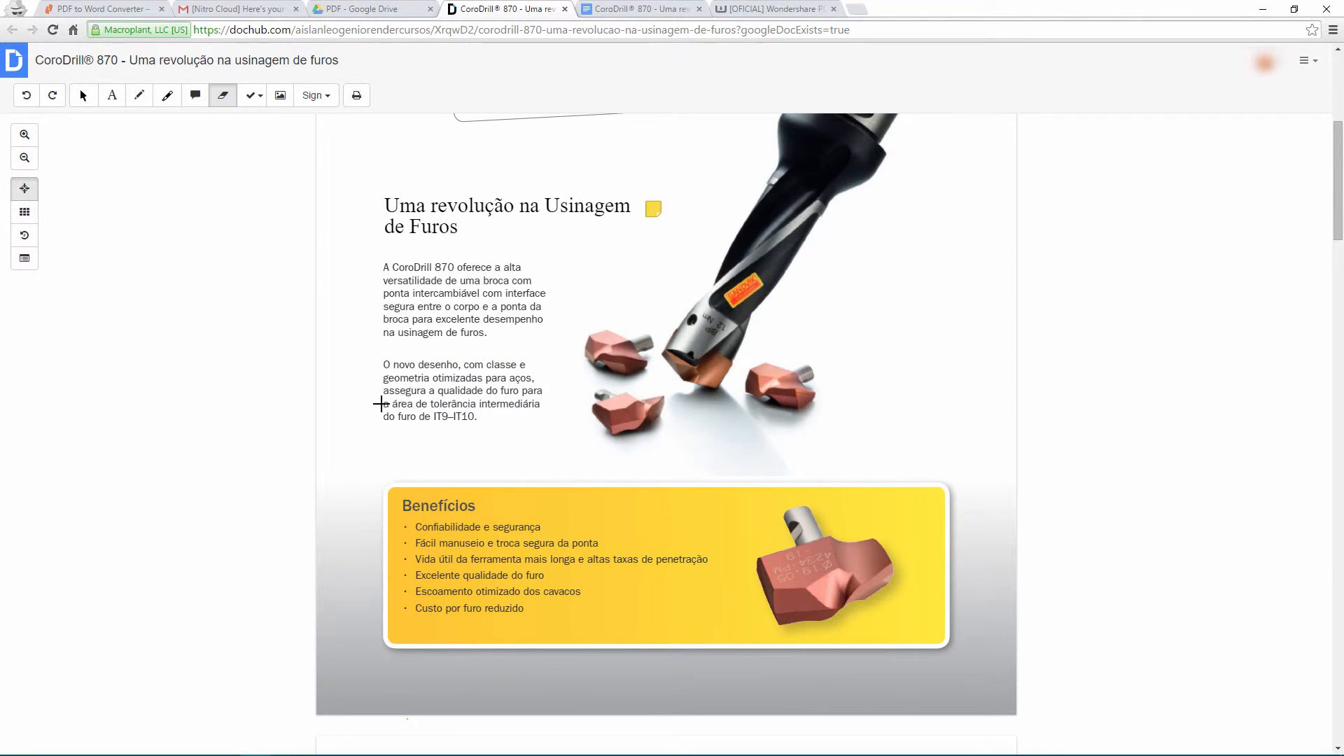
scroll(397, 494, "down", 5)
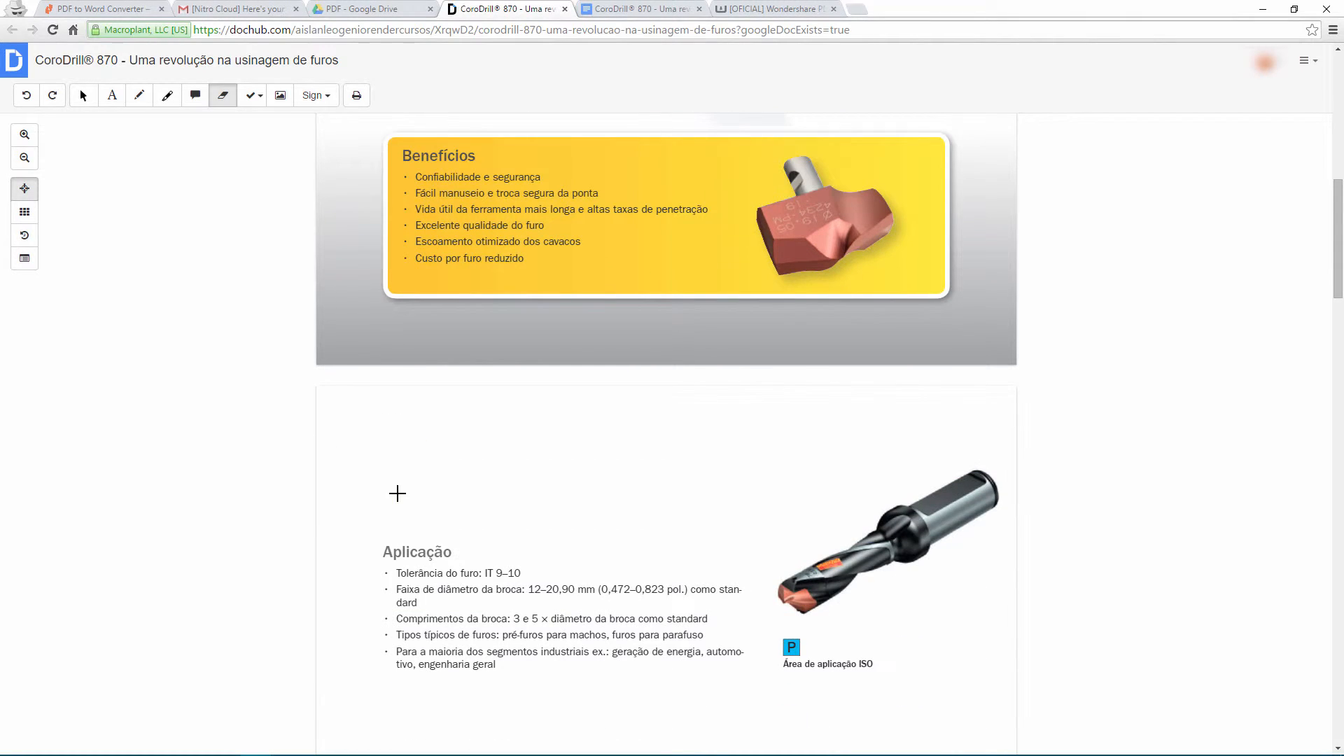
left_click_drag(379, 534, 465, 563)
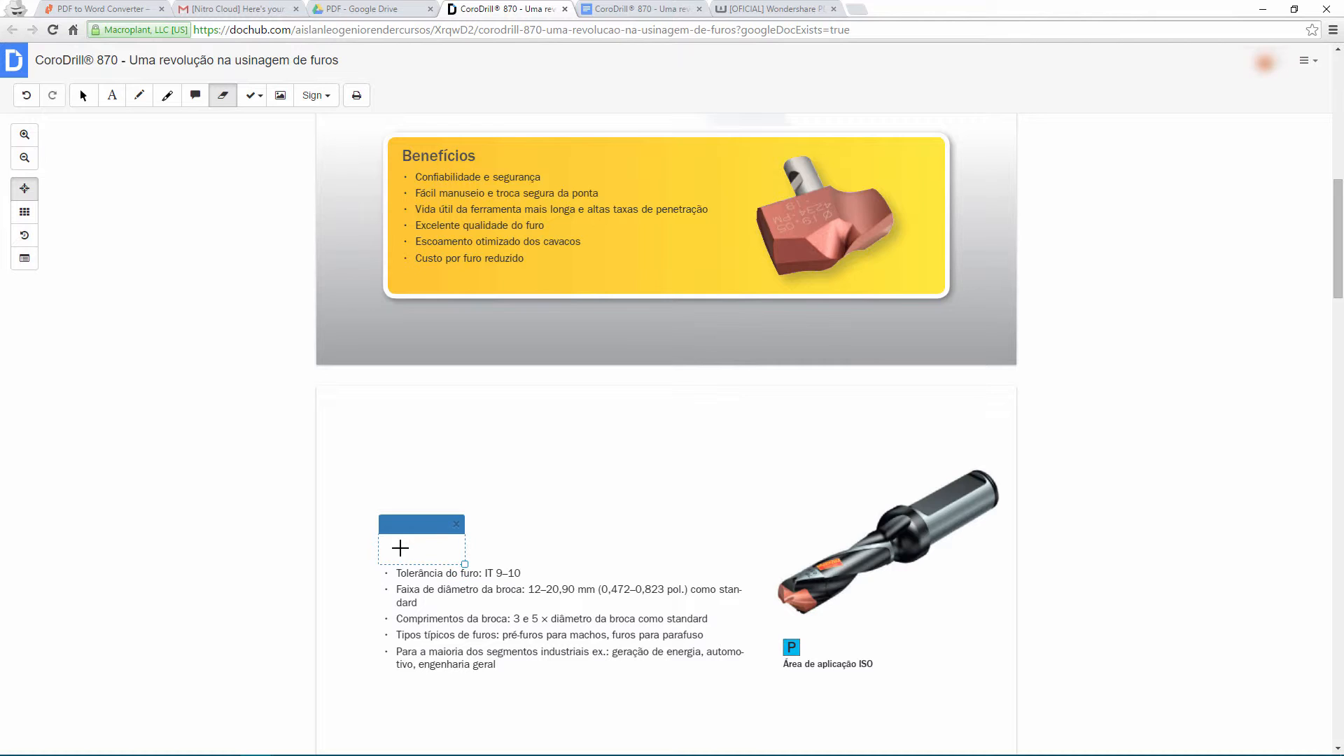
Add the text "Adicionar" over the whited-out heading, aligned with the bullet list below it
left_click(112, 95)
left_click(382, 544)
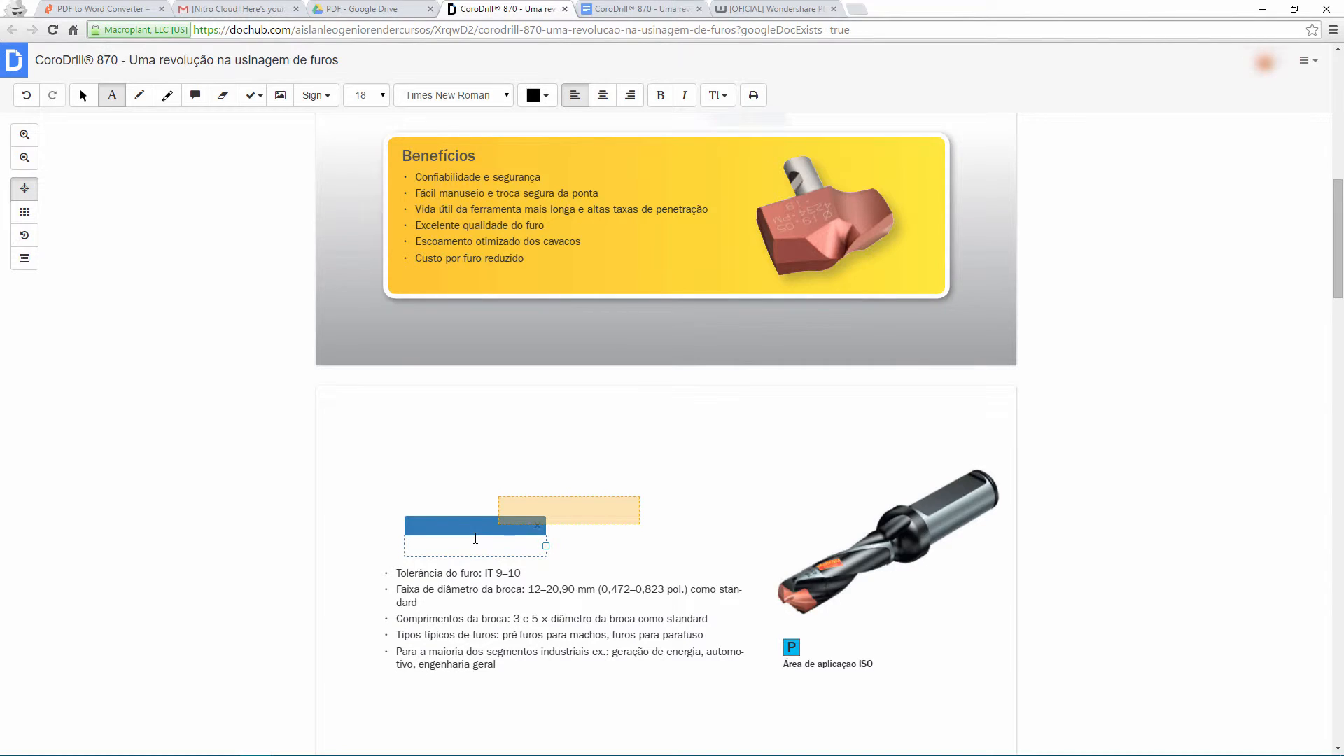
type("Adicionar")
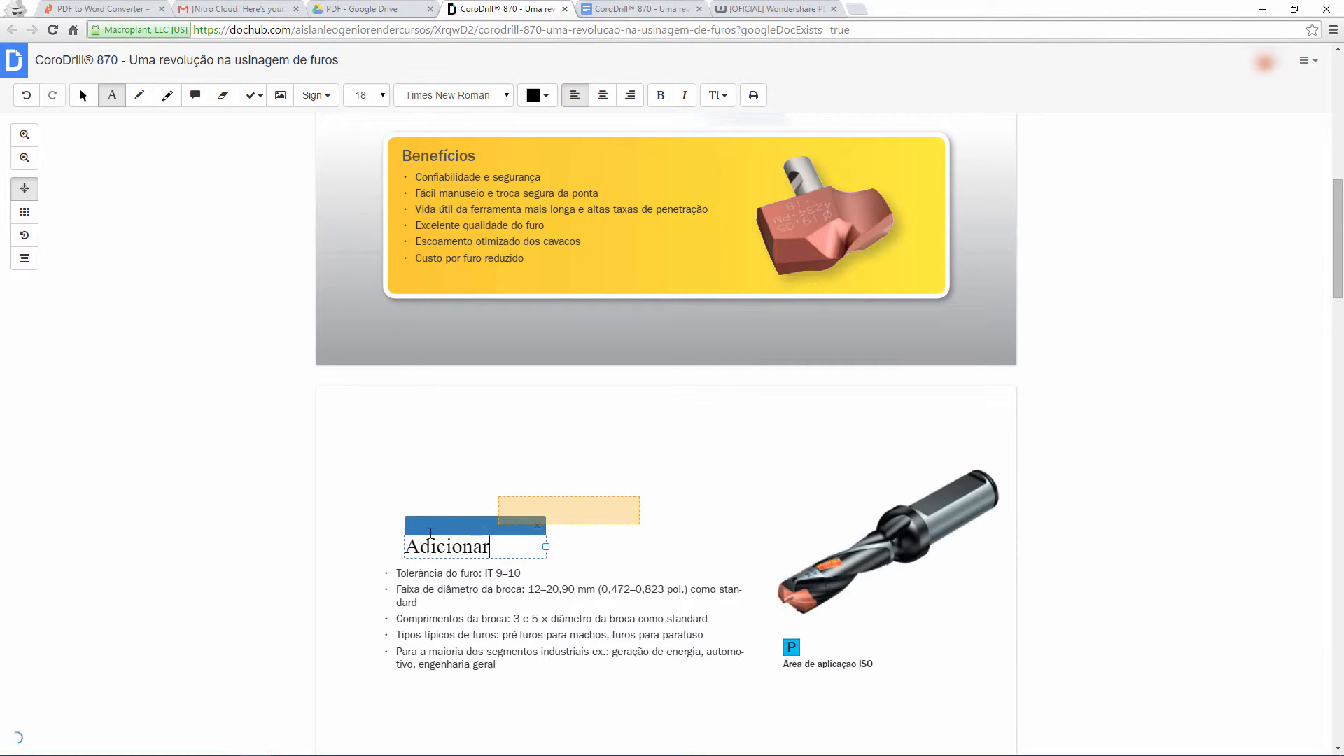
left_click(293, 516)
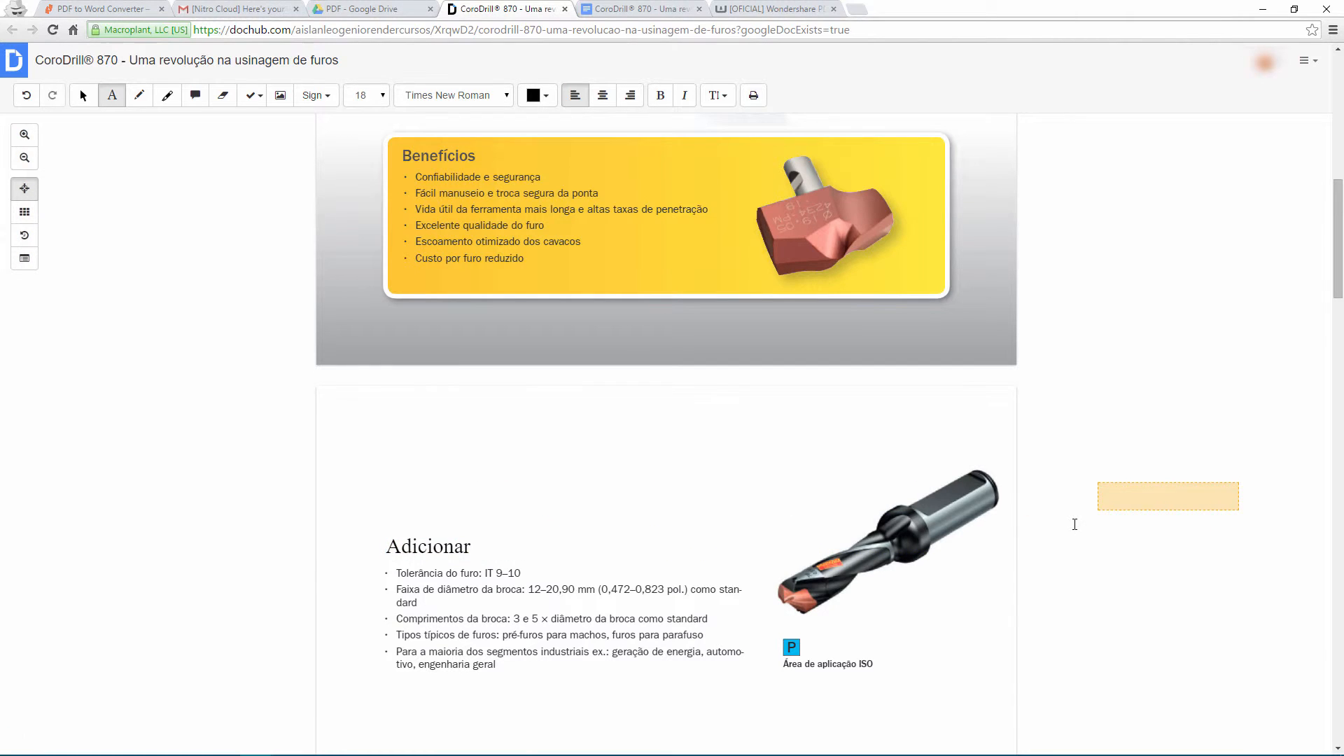
Select the "Adicionar" text and view the available font families without changing the font
scroll(868, 437, "down", 3)
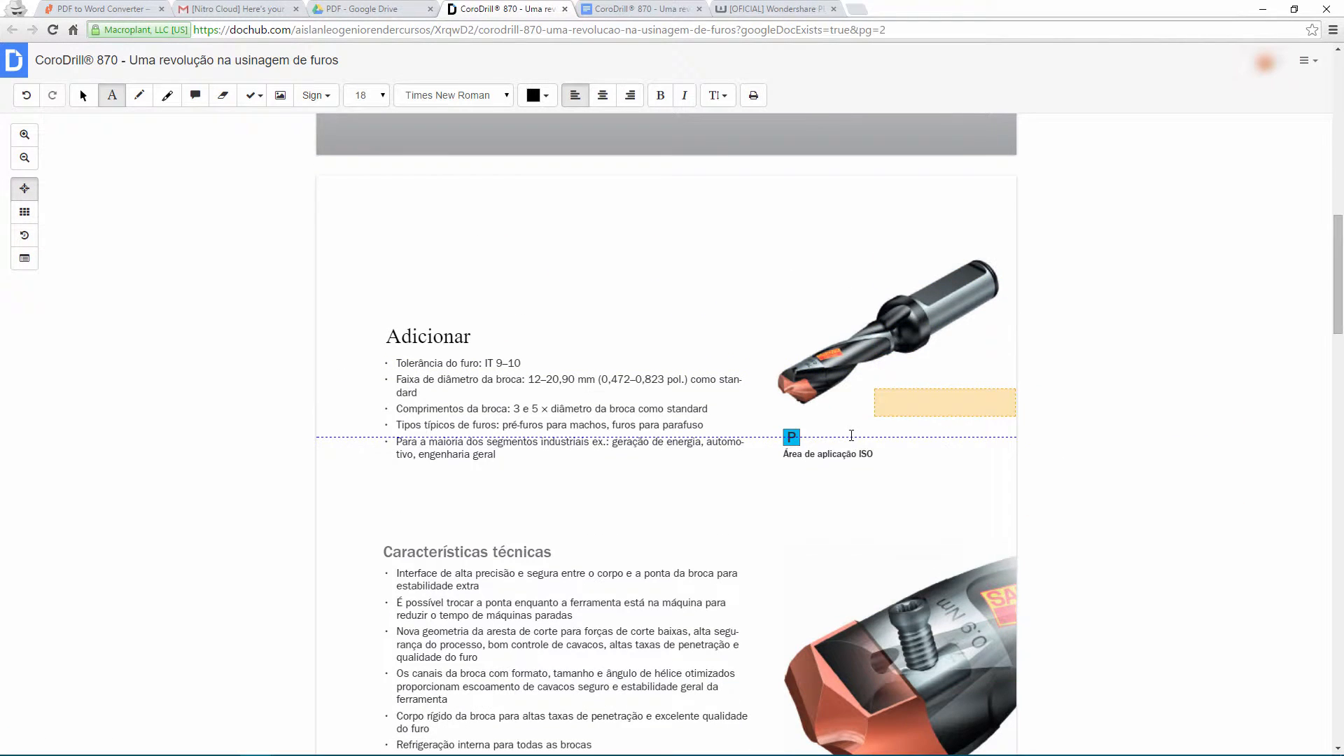
left_click(422, 336)
double_click(422, 337)
left_click(466, 102)
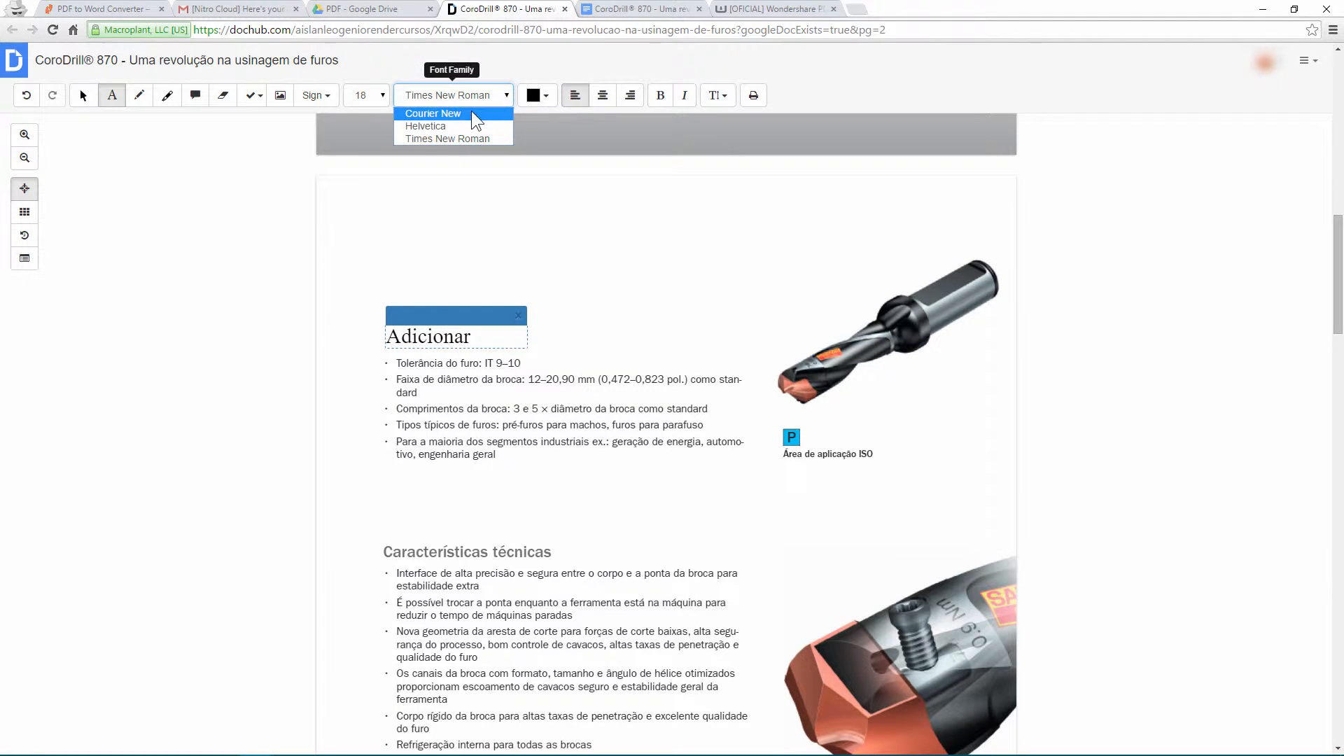
left_click(1340, 305)
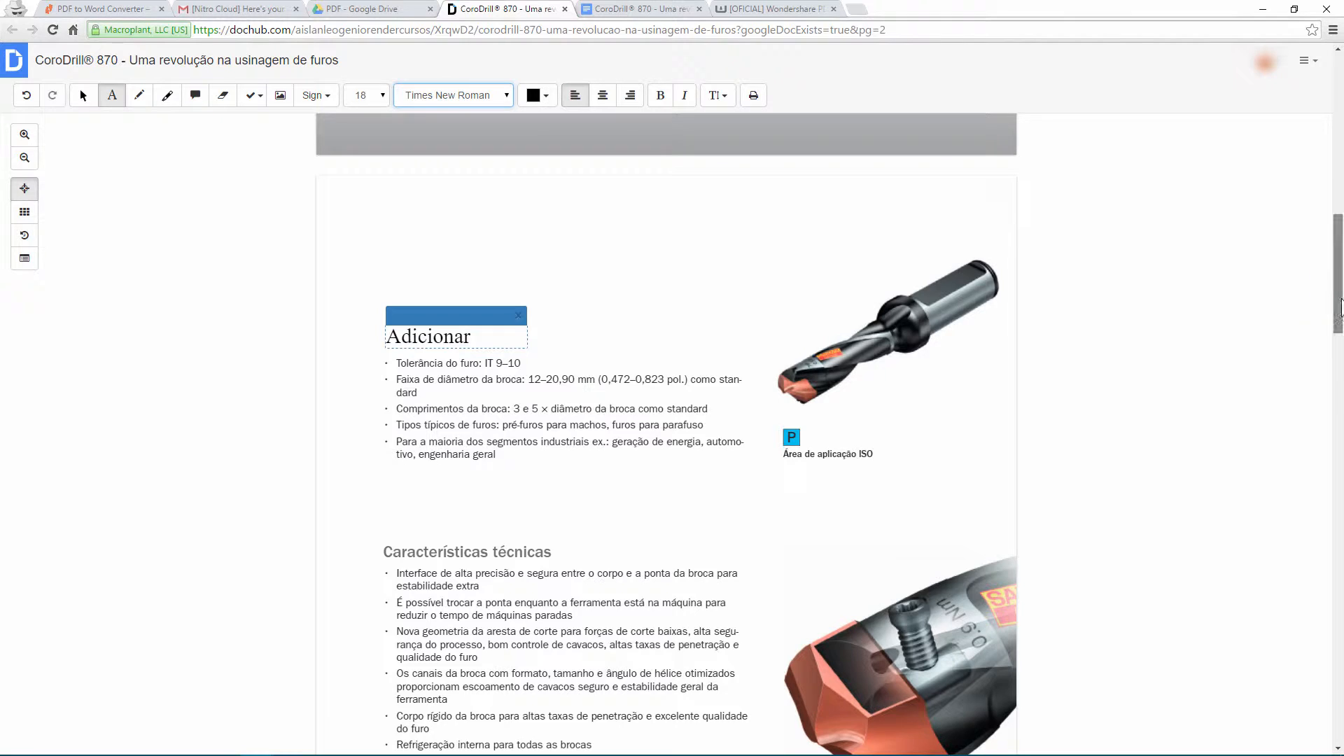
Download the edited document as PDF (lossless)
left_click_drag(1341, 306, 1330, 28)
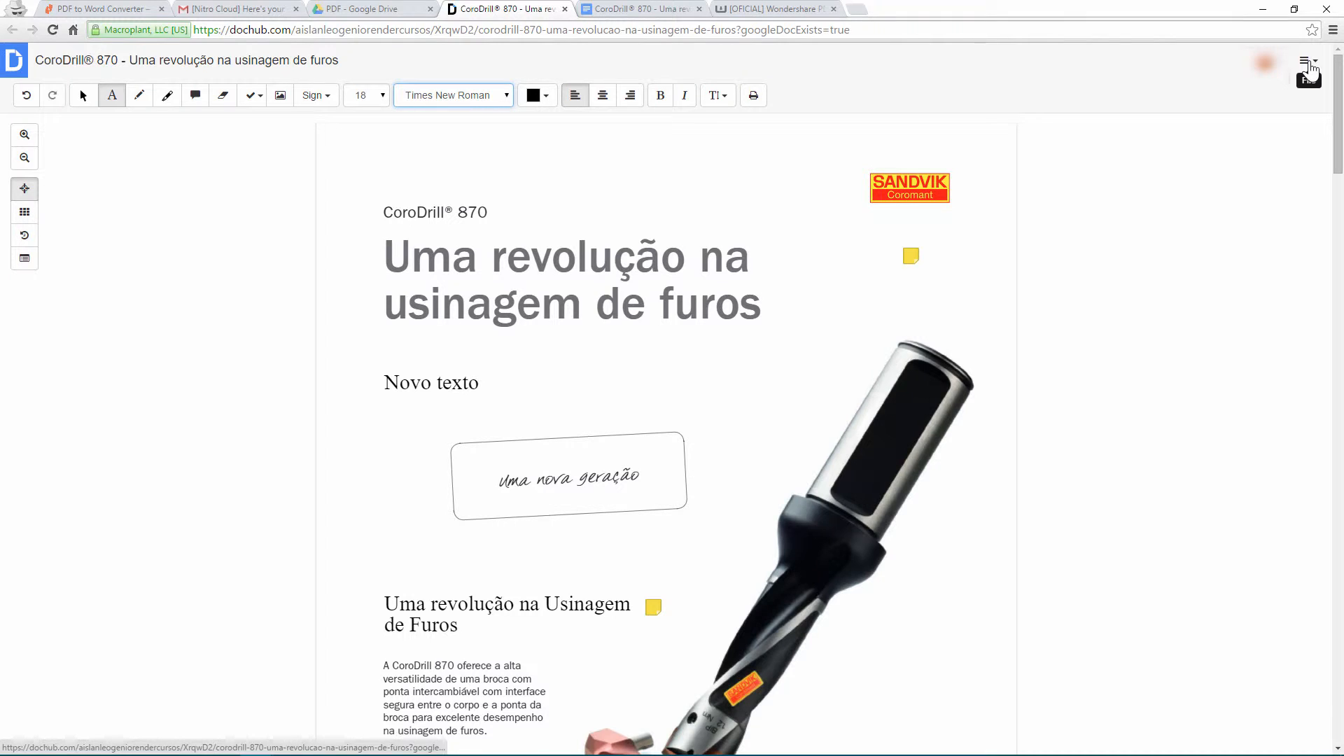
left_click(1310, 68)
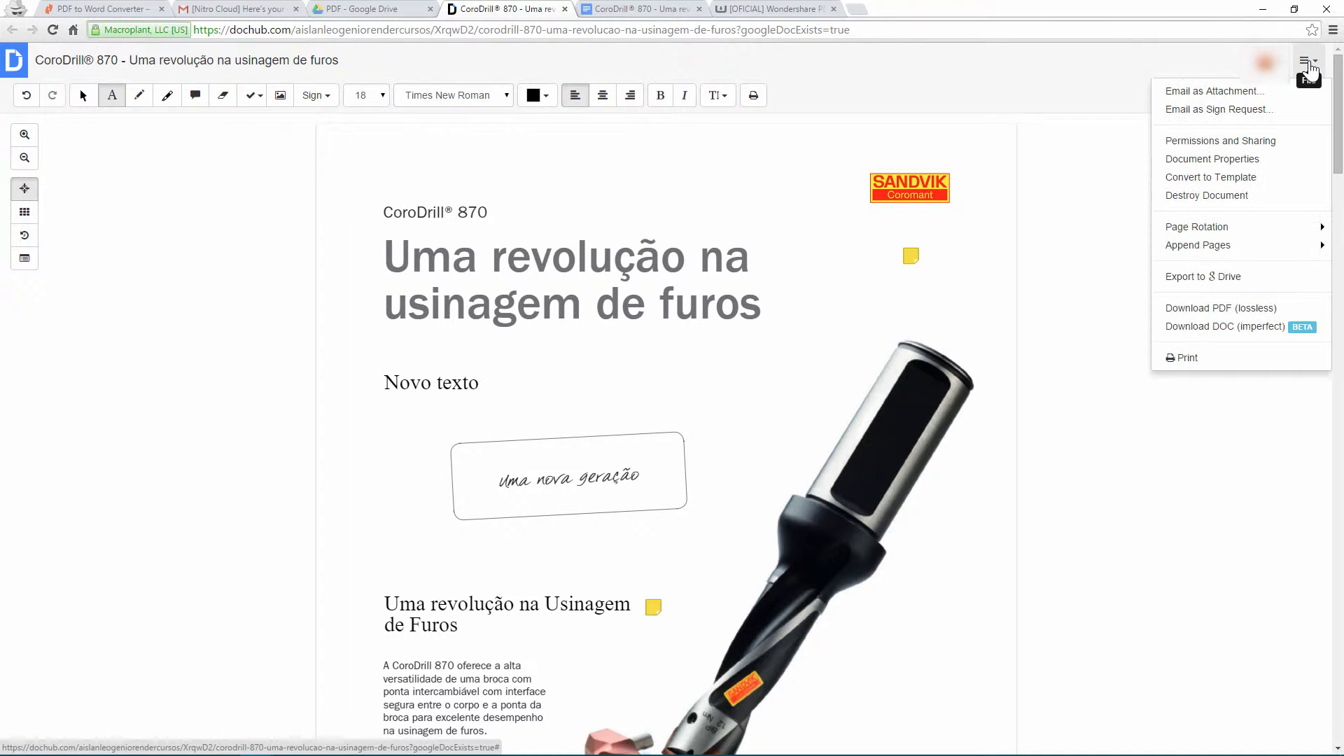
left_click(1269, 313)
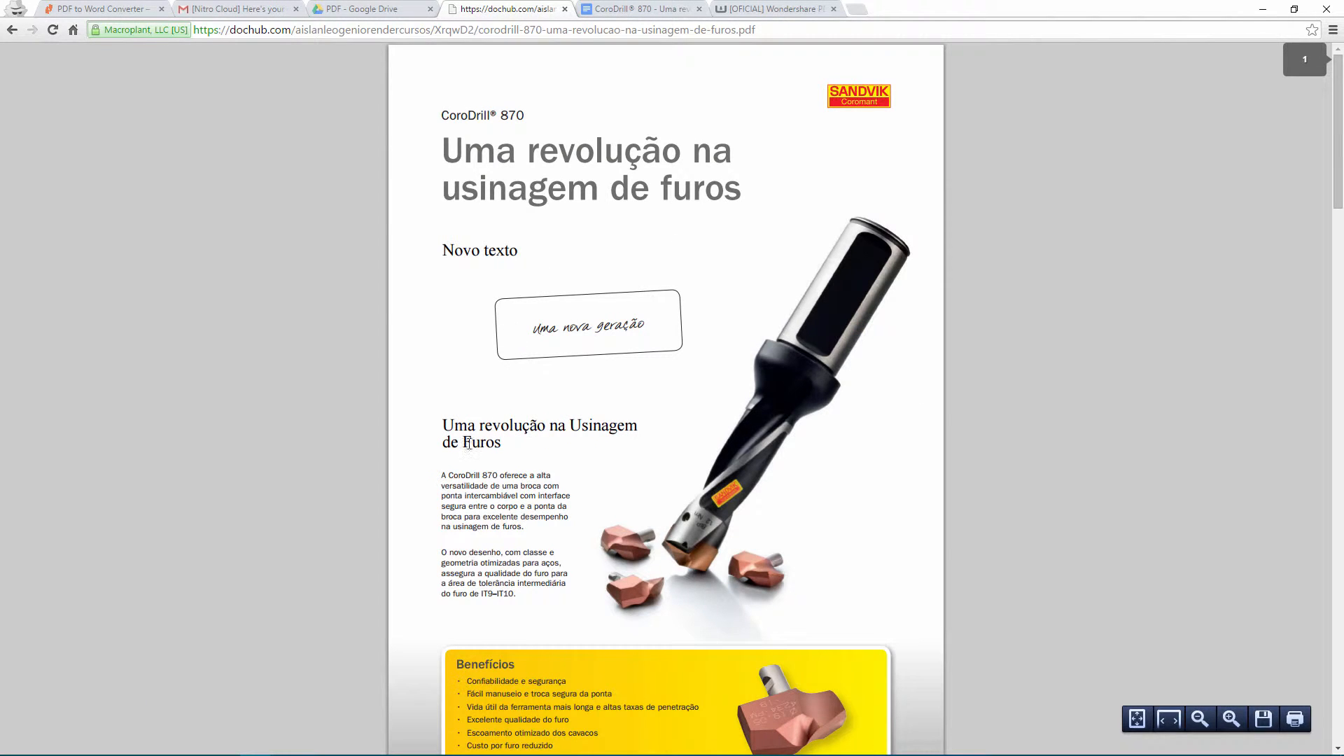
Look through the exported PDF and check the added text on its first and second pages
scroll(753, 280, "down", 8)
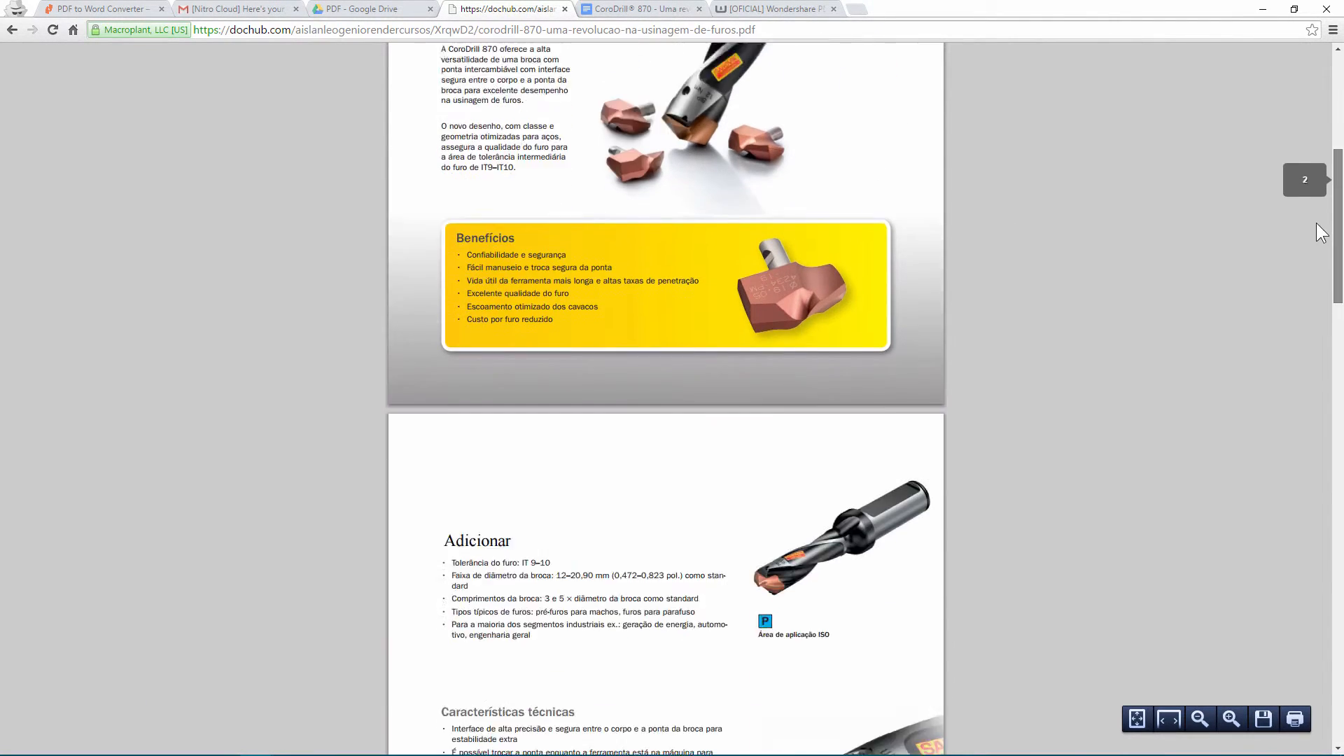
left_click_drag(497, 424, 529, 454)
scroll(667, 442, "down", 6)
scroll(666, 442, "up", 13)
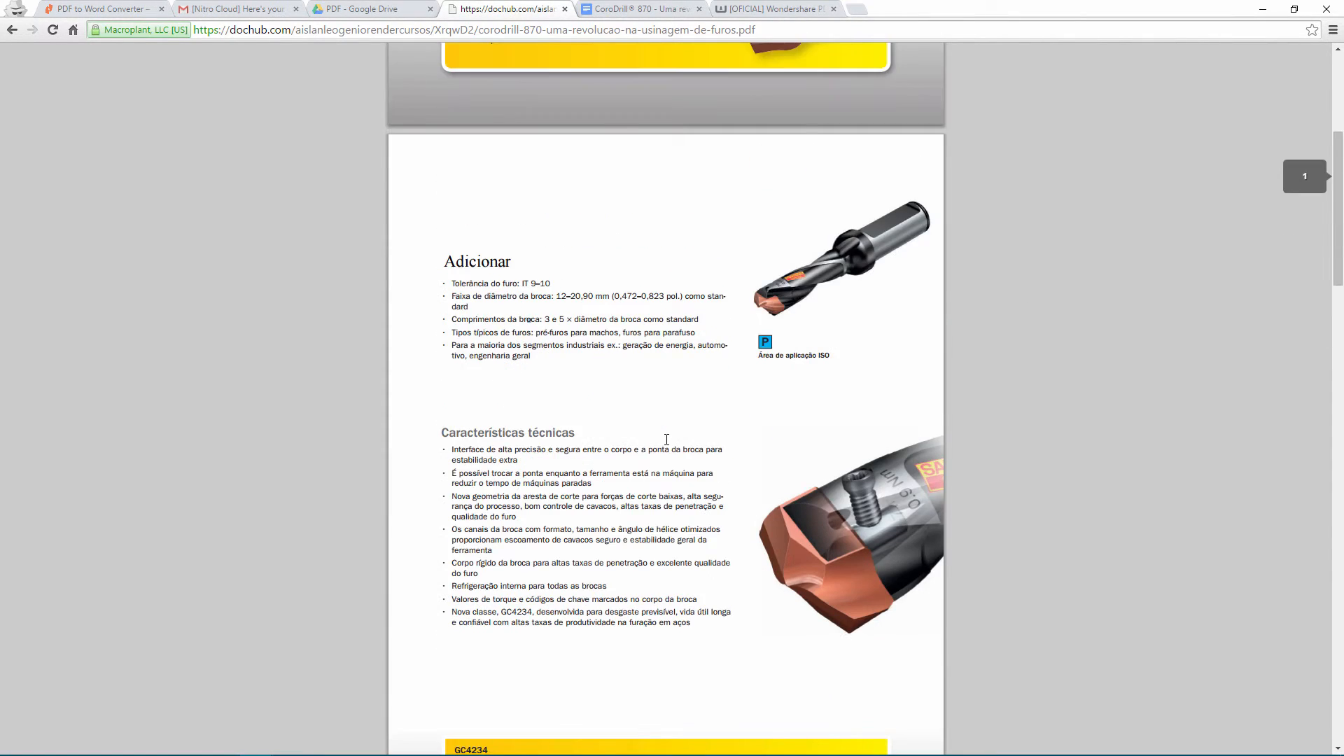
scroll(666, 439, "up", 1)
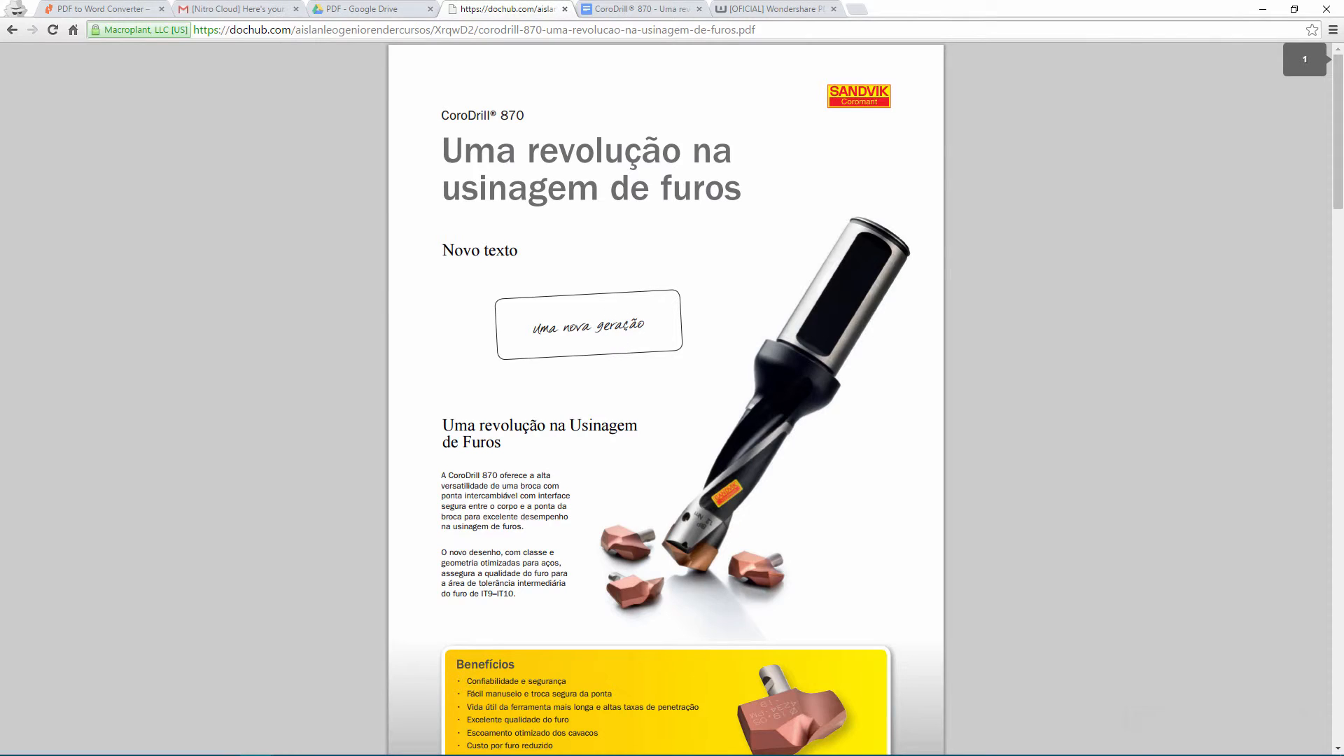
Bring up the save dialog for the exported PDF and cancel it without saving a copy
left_click(1263, 718)
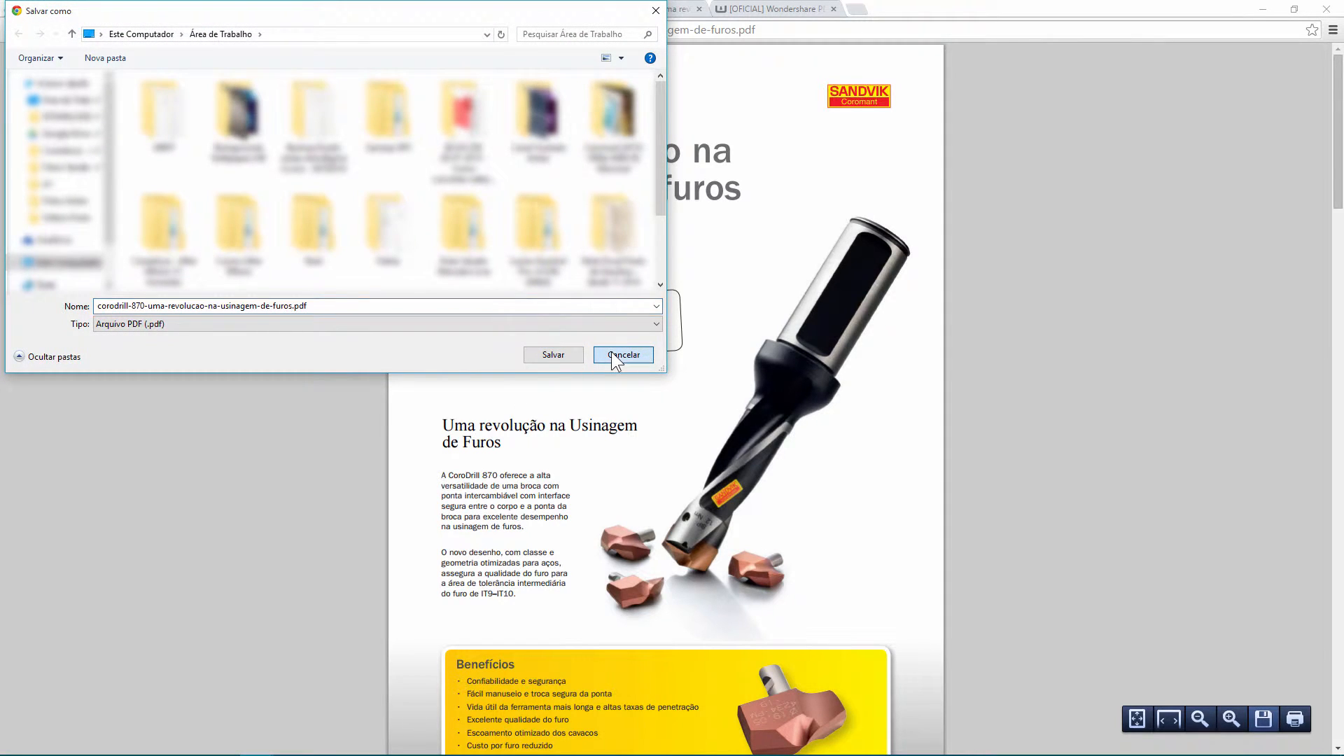
left_click(611, 355)
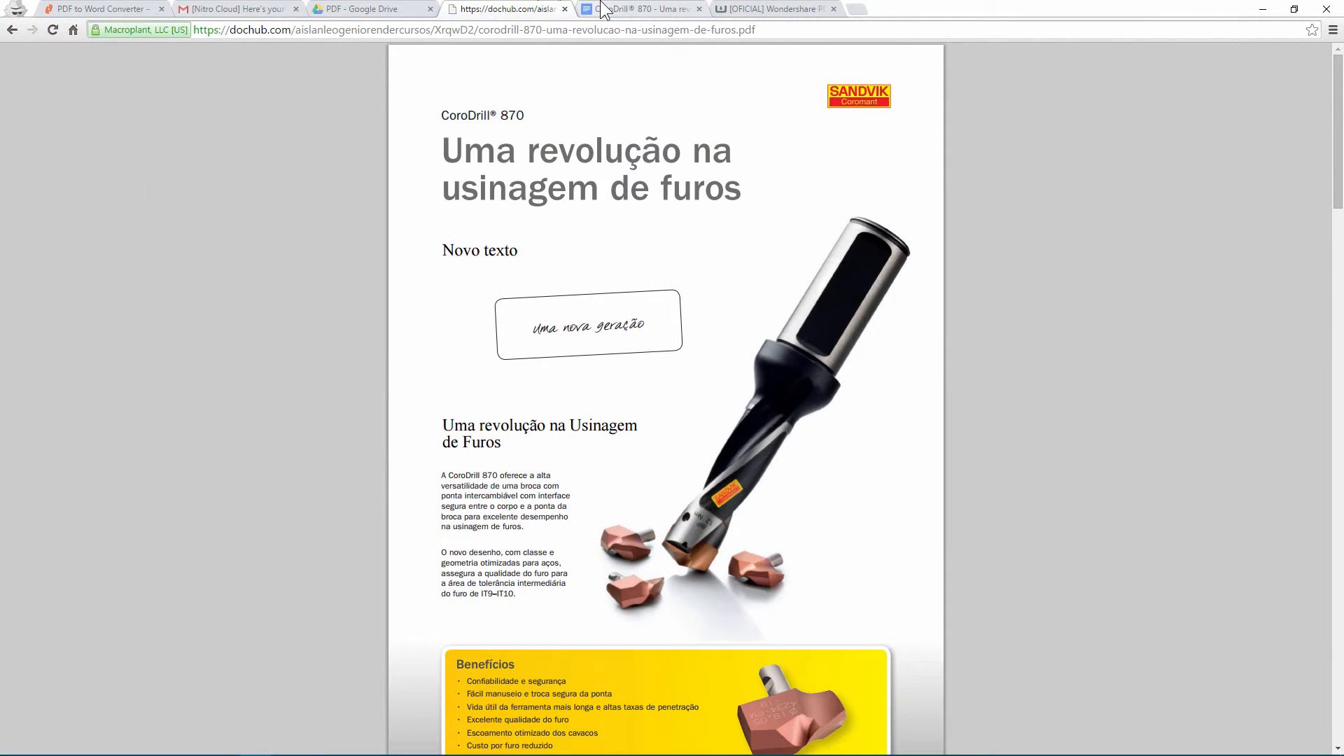
Look through the Wondershare PDFelement product page's features and read the OCR description
left_click(749, 10)
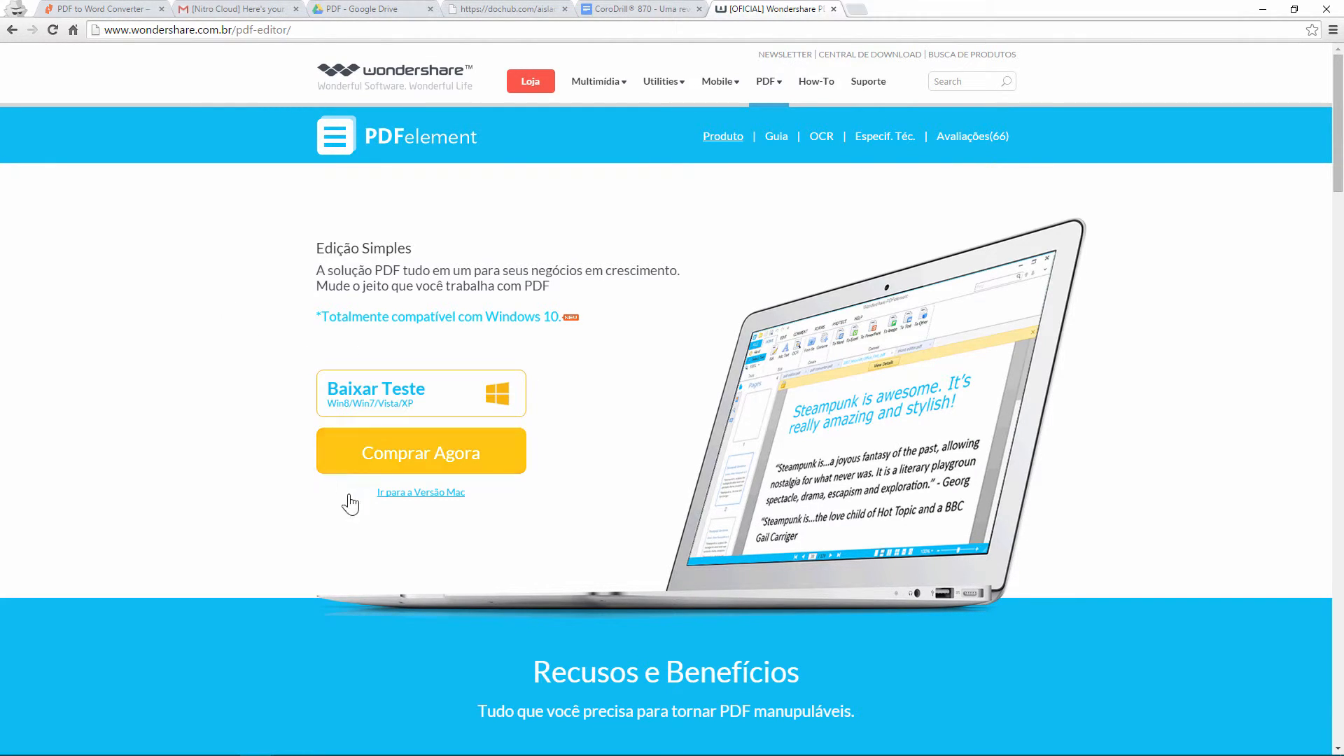
left_click(442, 398)
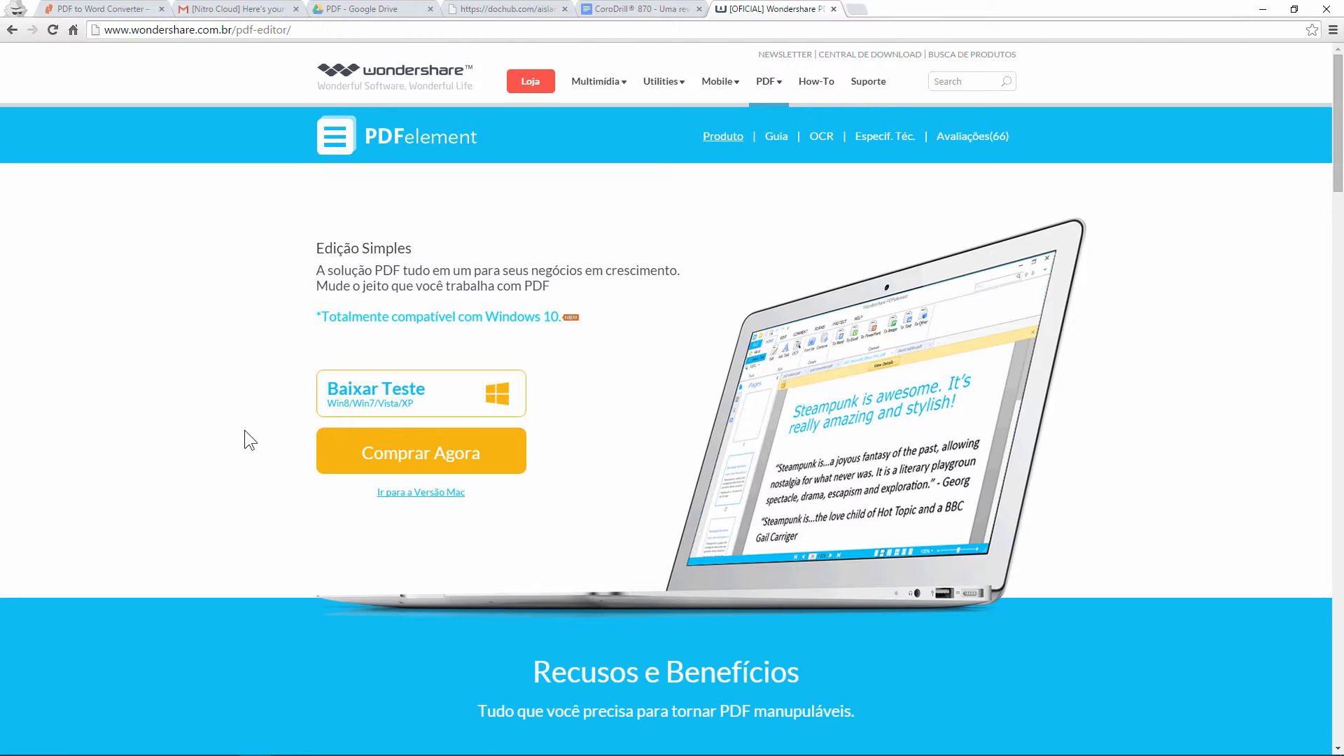
scroll(245, 430, "down", 7)
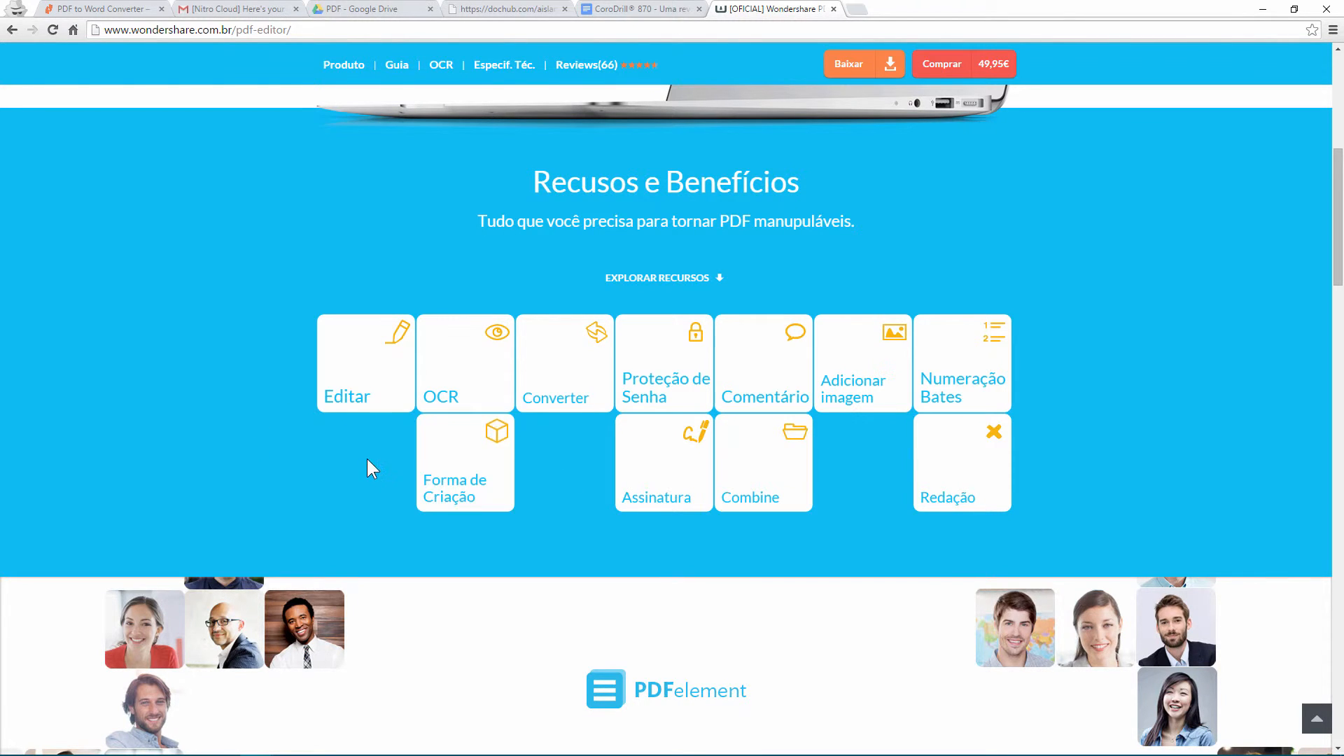
left_click(459, 381)
left_click_drag(580, 401, 893, 492)
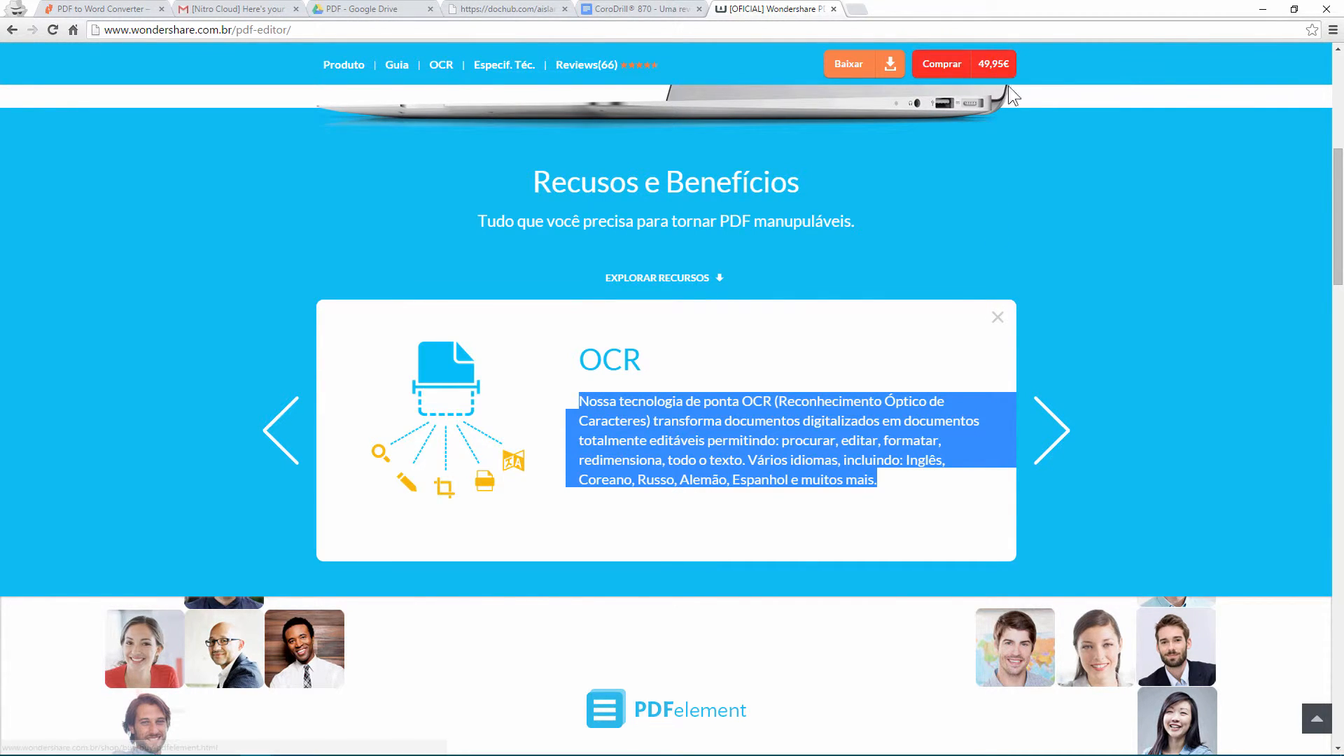
left_click(998, 313)
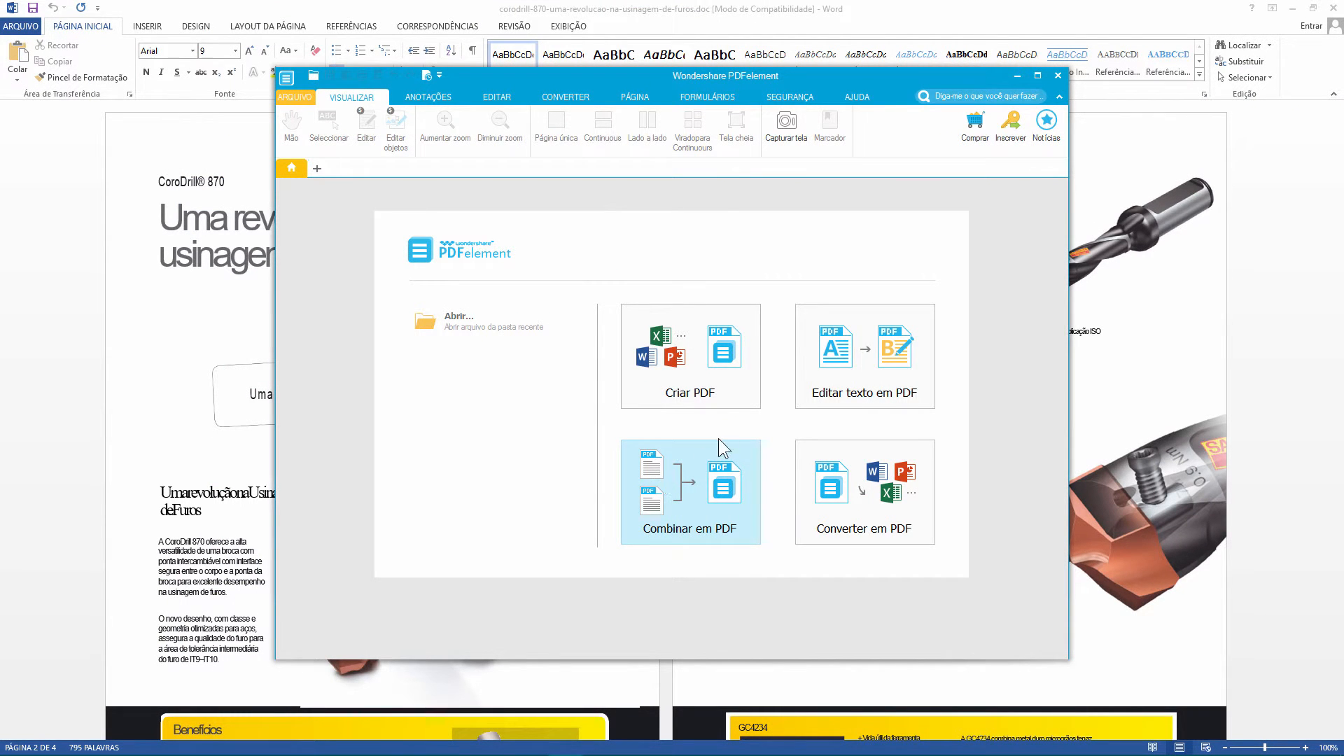
In Wondershare PDFelement, open the CoroDrill 870 PDF from the desktop folder for text editing
left_click(880, 367)
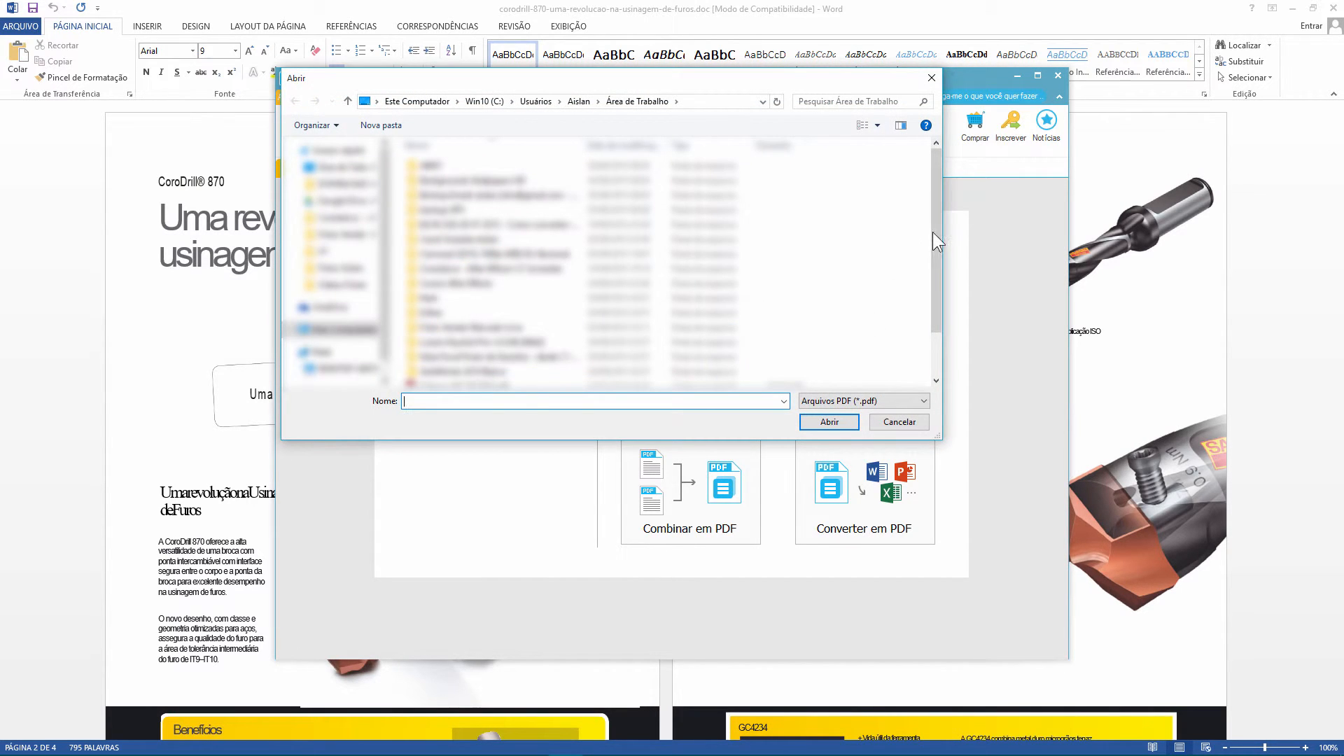
left_click_drag(935, 233, 934, 283)
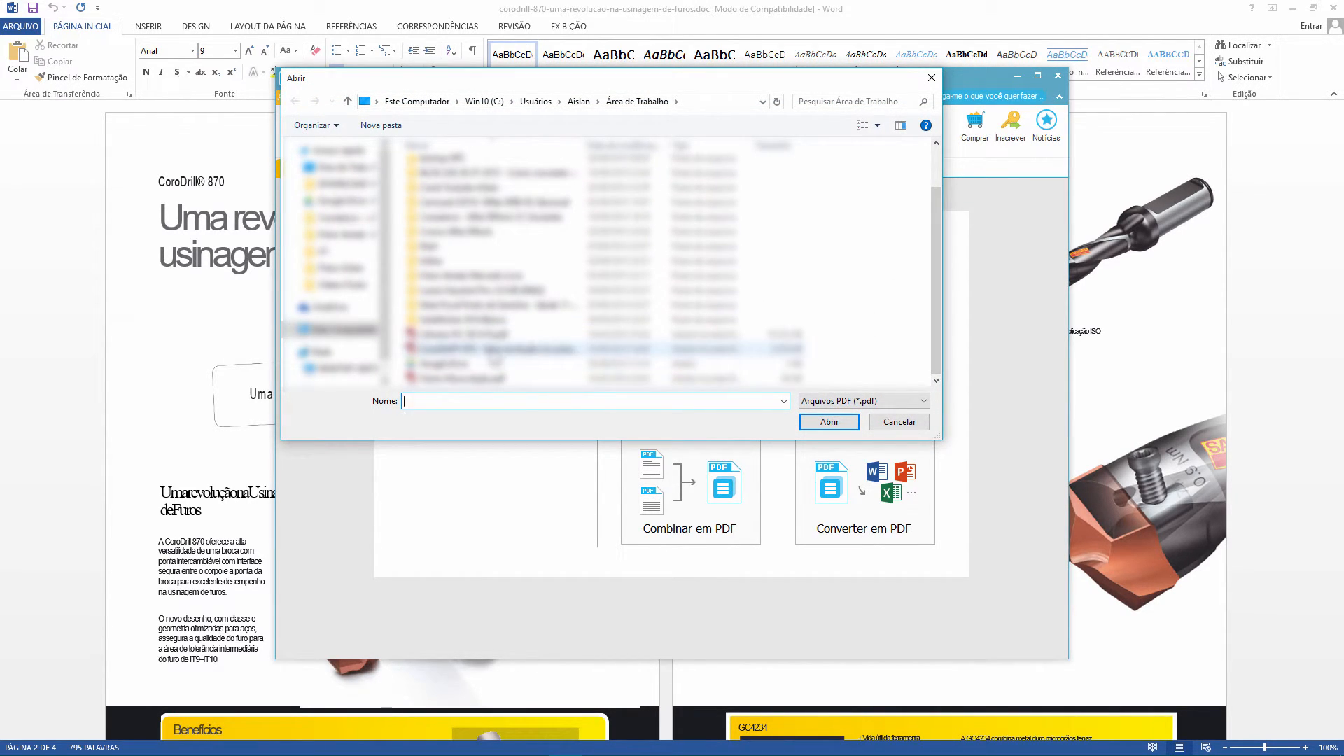
double_click(490, 347)
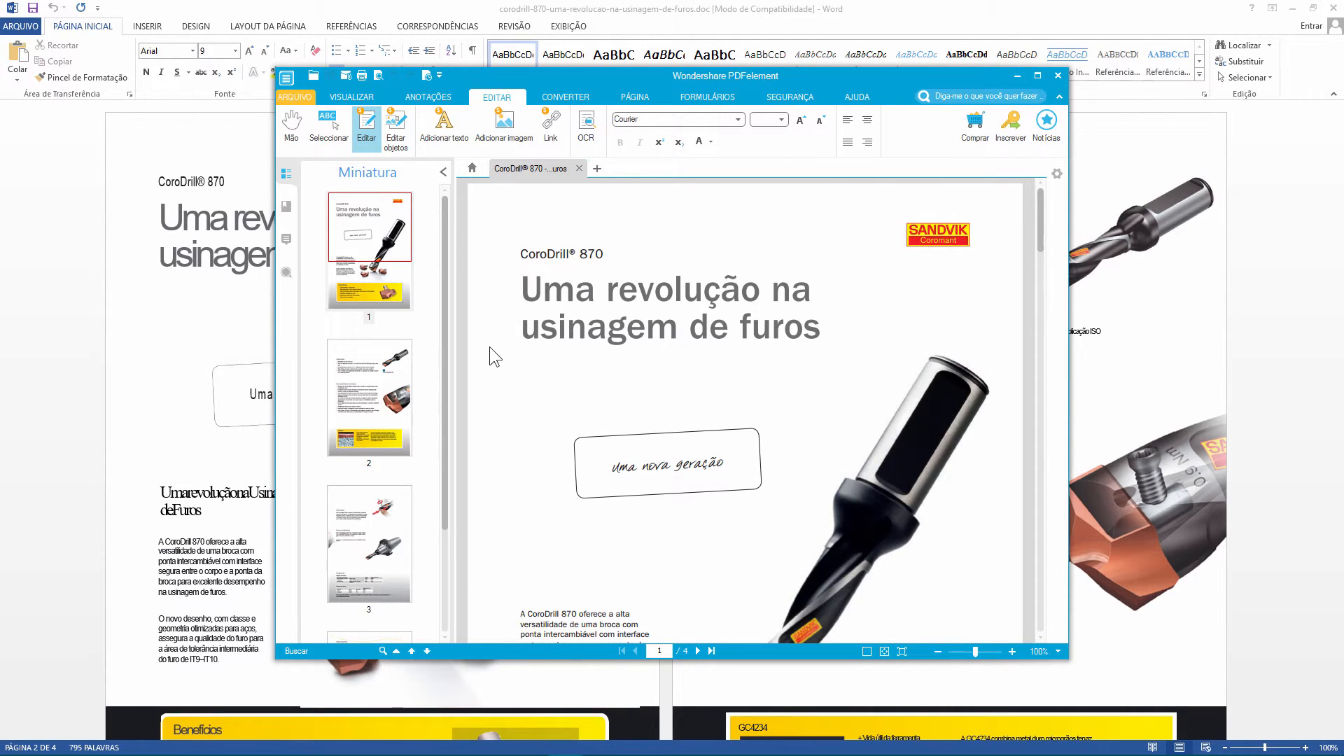